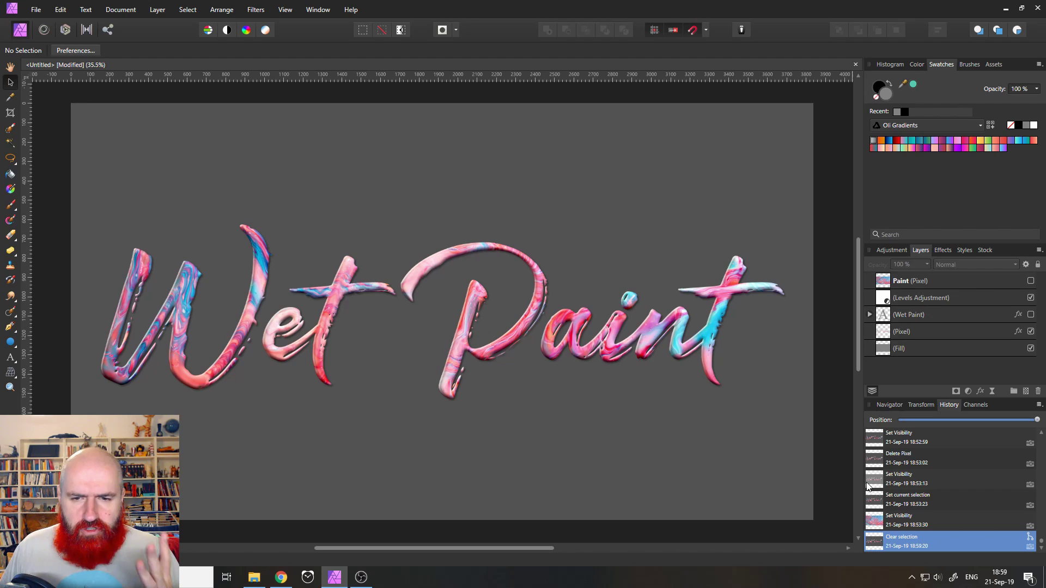
# Step: Delete the Levels Adjustment through Fill layers and make the Paint layer visible on its own
pyautogui.click(886, 298)
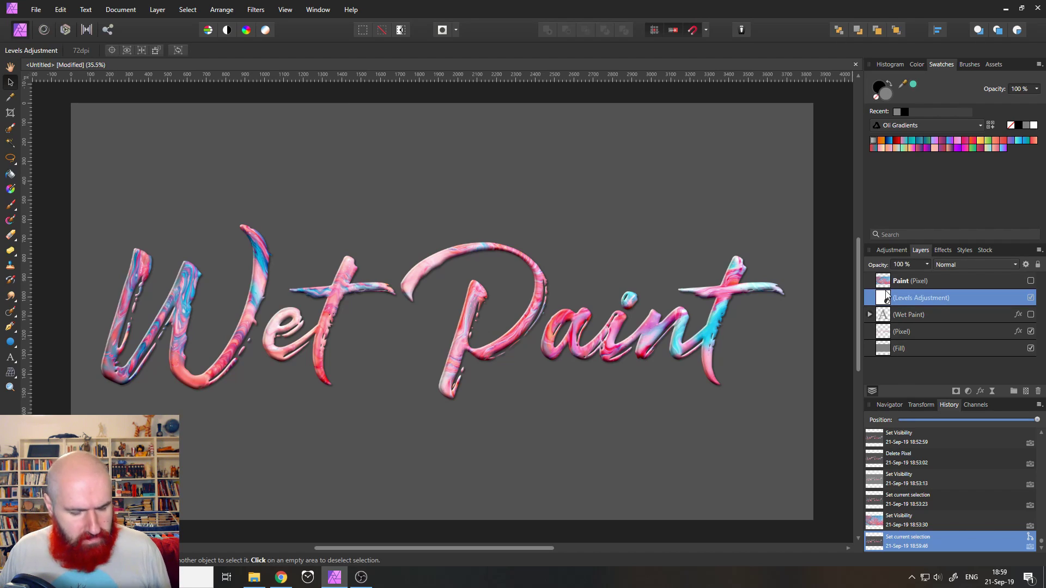
pyautogui.keyDown('shift'); pyautogui.click(885, 348); pyautogui.keyUp('shift')
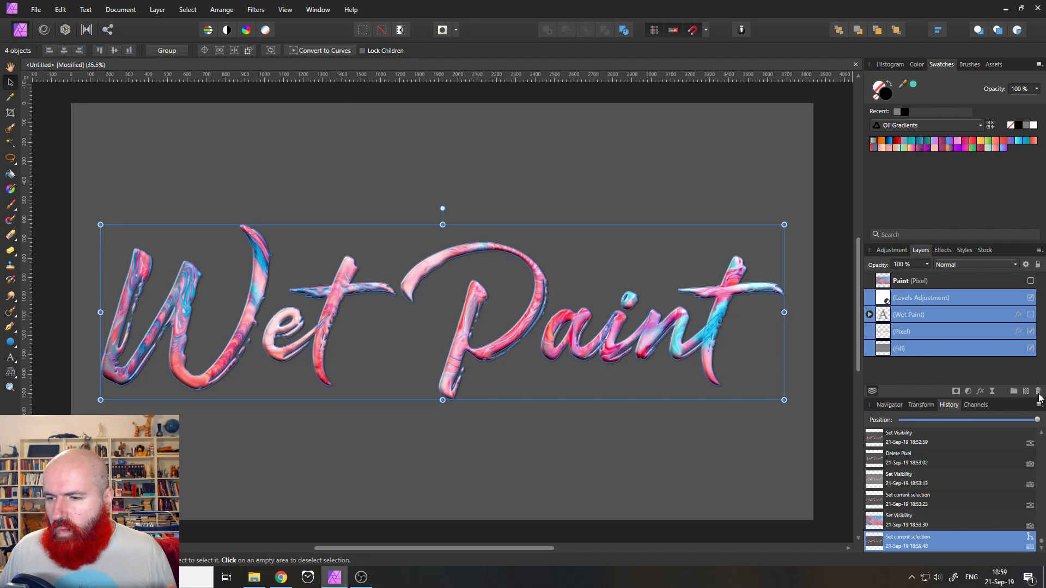
pyautogui.press('Delete')
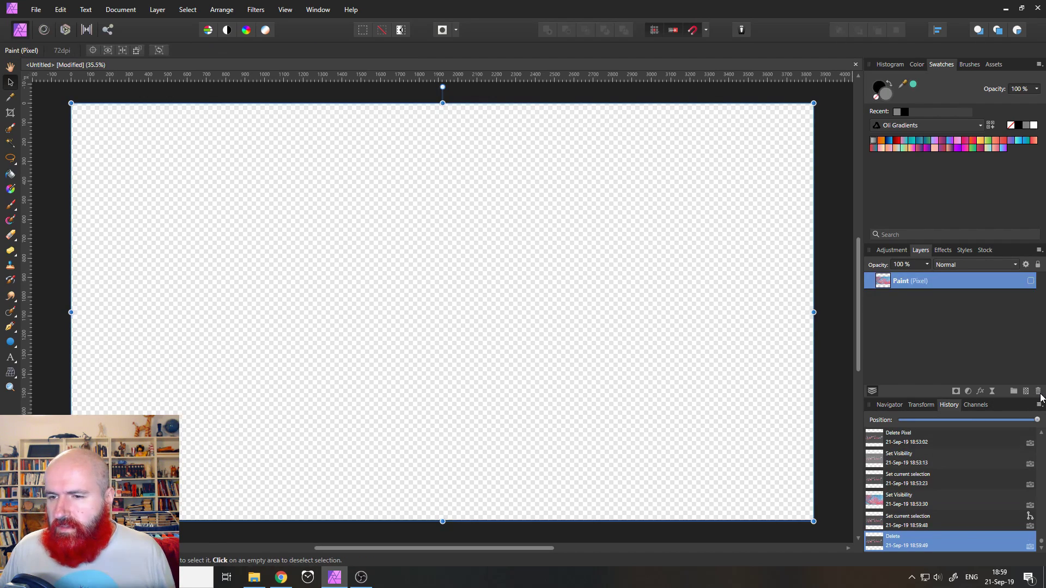
pyautogui.click(1027, 281)
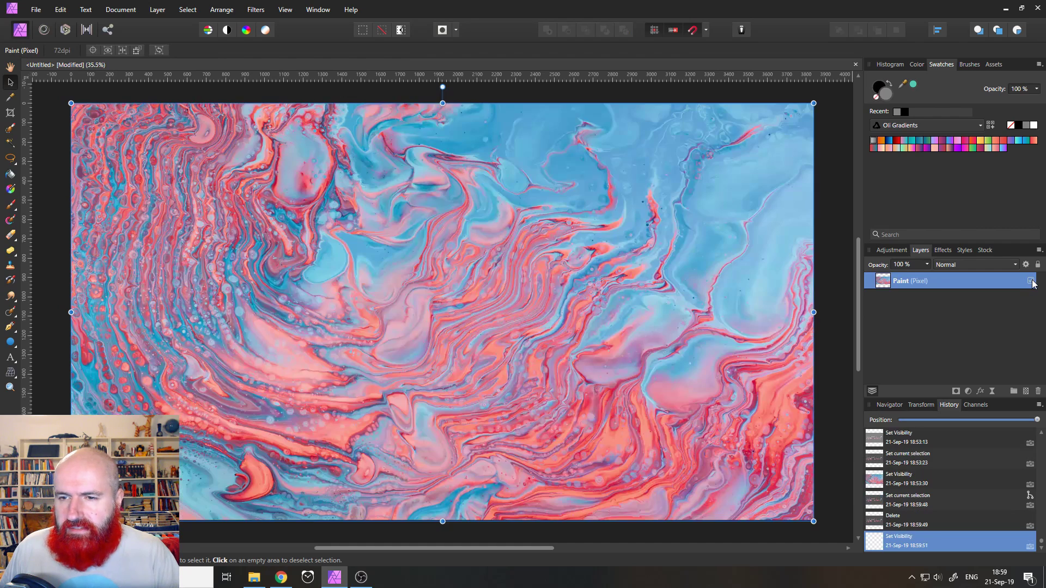
pyautogui.click(838, 342)
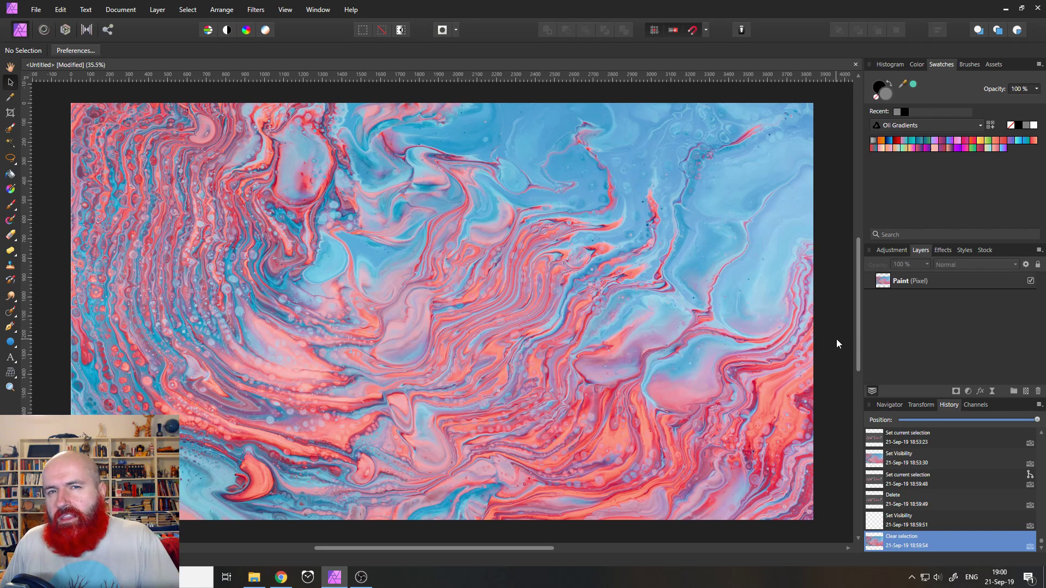
# Step: Duplicate the Paint layer and hide the original copy underneath
pyautogui.rightClick(886, 283)
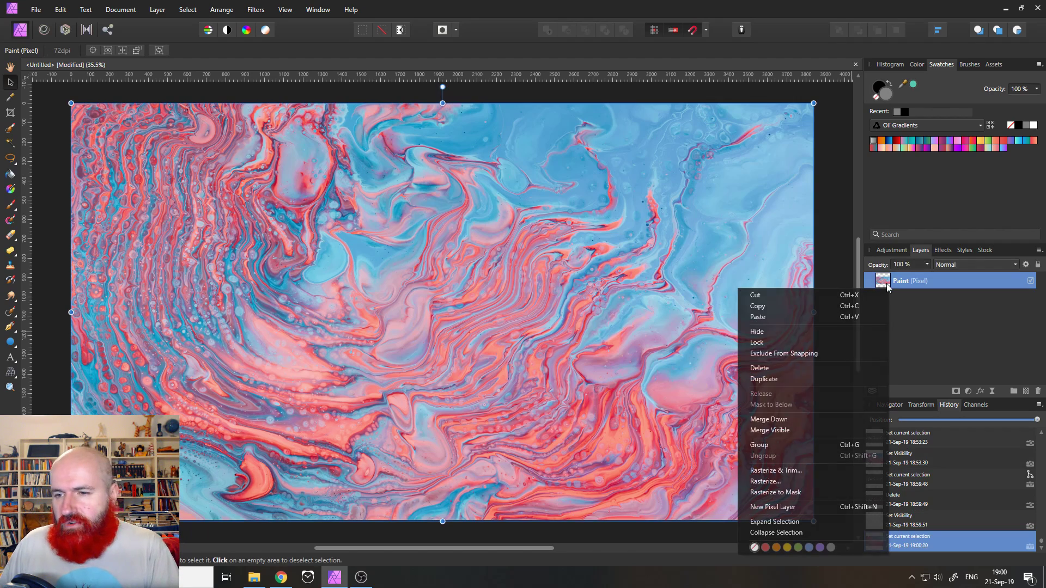
pyautogui.click(785, 382)
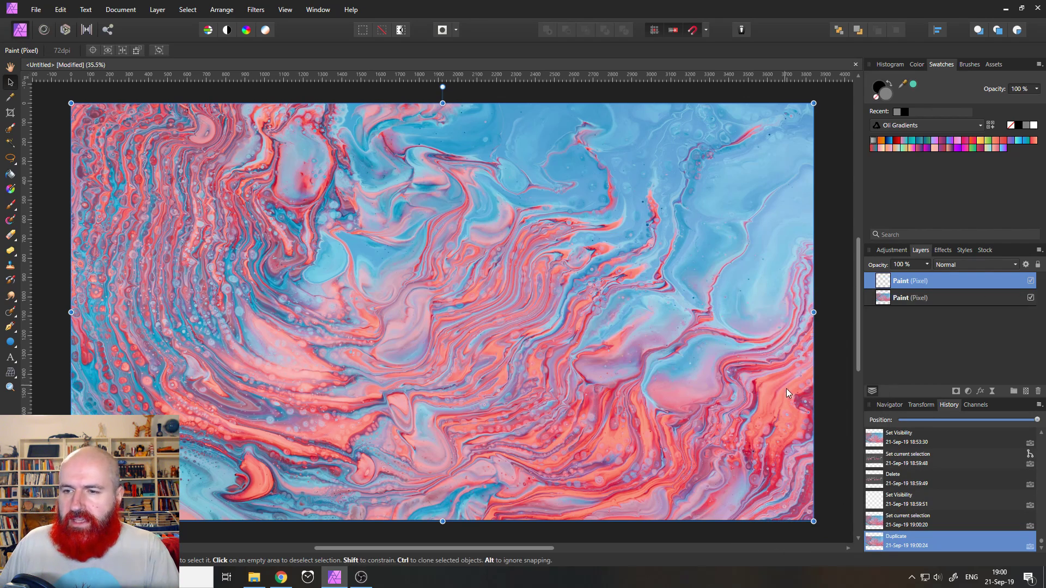
pyautogui.click(1031, 298)
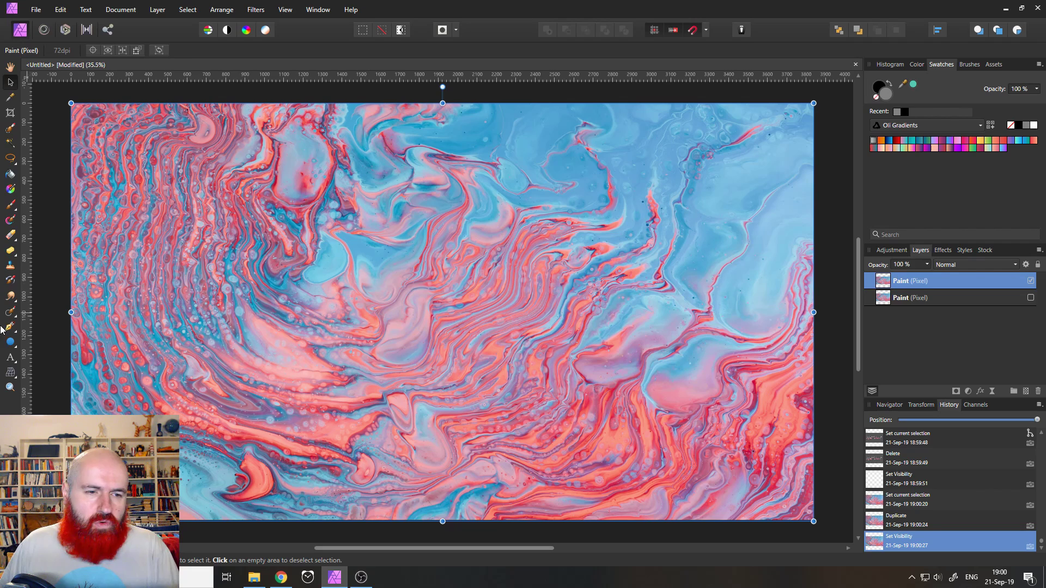
# Step: Add large artistic text reading 'Wet Paint' across the paint image
pyautogui.click(11, 359)
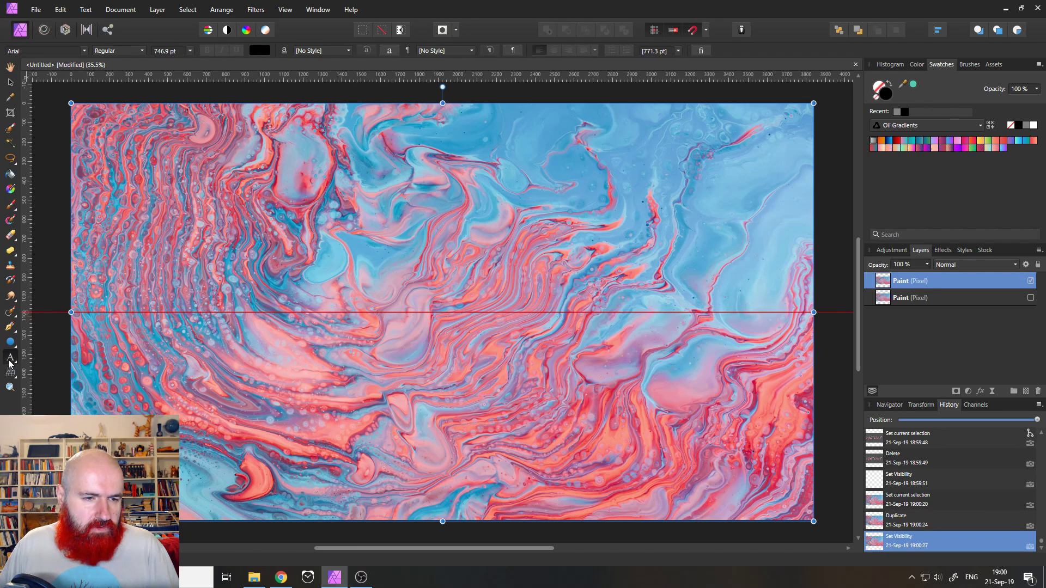
pyautogui.moveTo(105, 246); pyautogui.dragTo(171, 347)
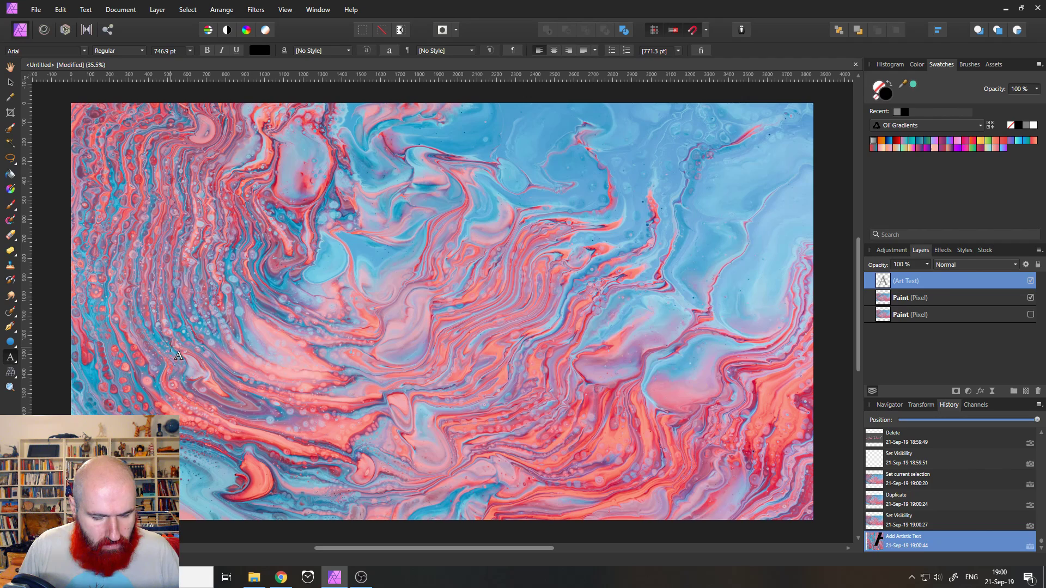
pyautogui.write('Wet PÜ')
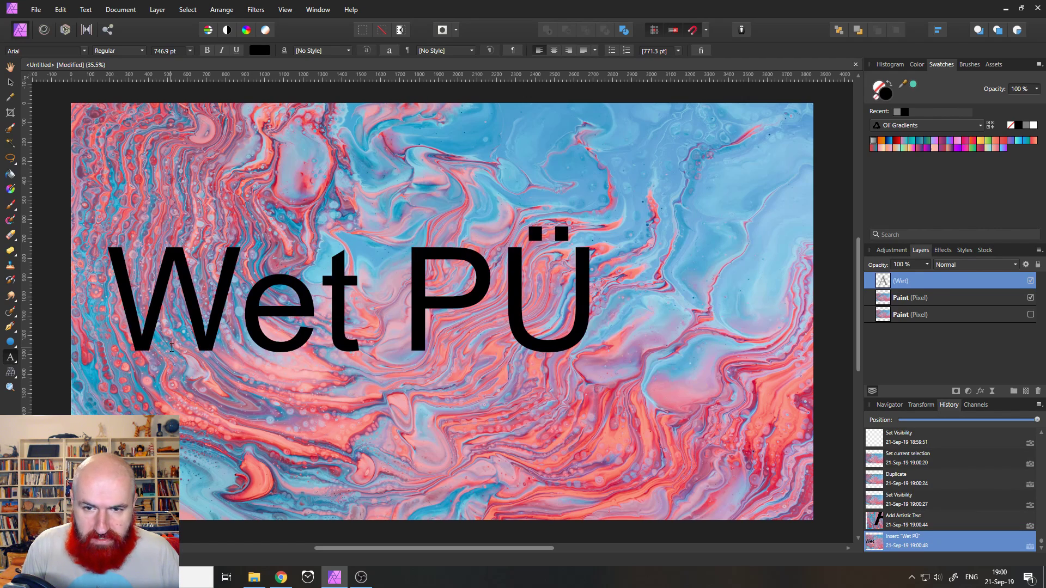
pyautogui.press('BackSpace')
pyautogui.write('aint')
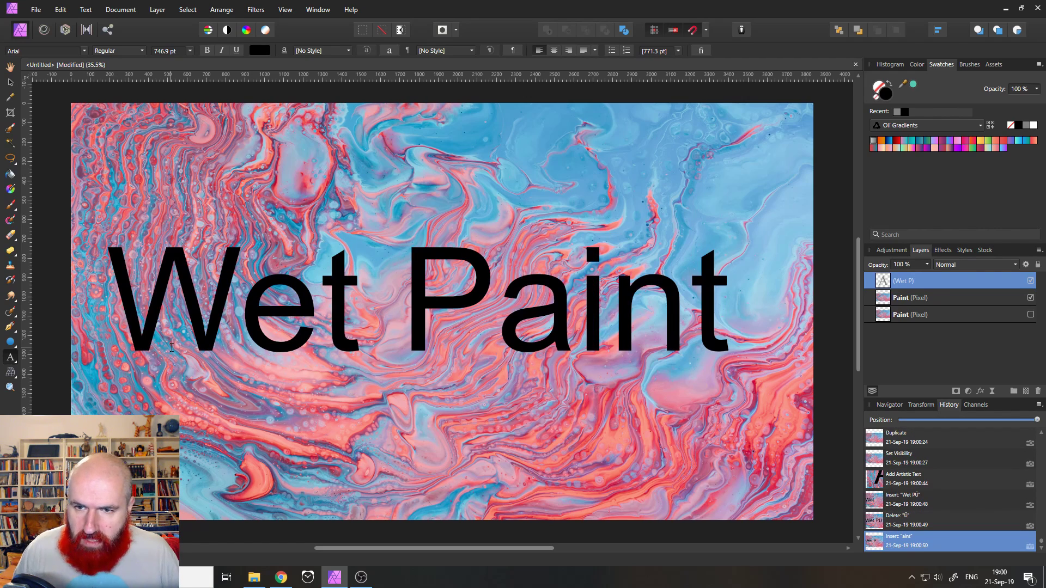
pyautogui.press('Escape')
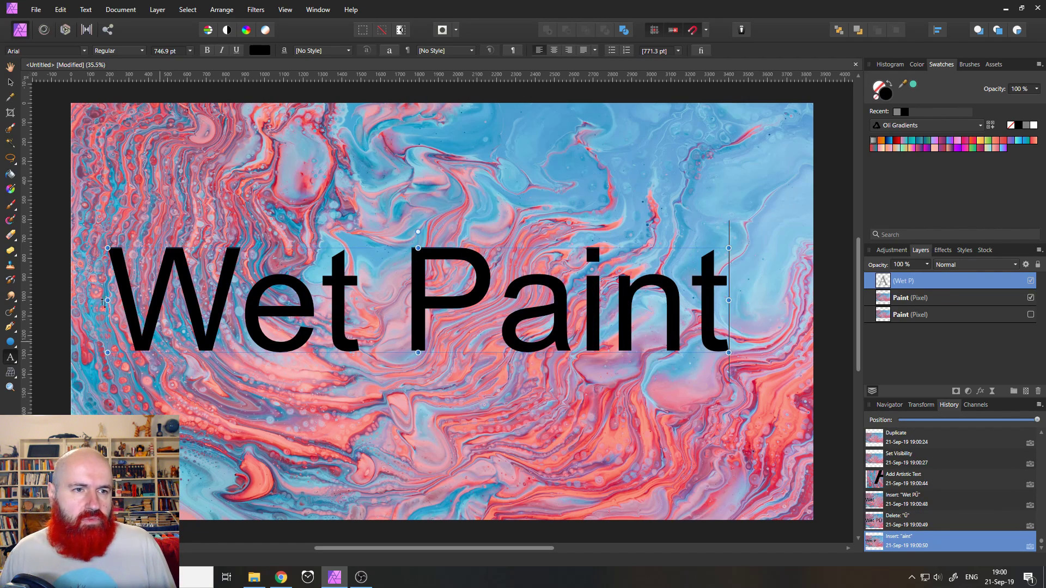
pyautogui.click(9, 85)
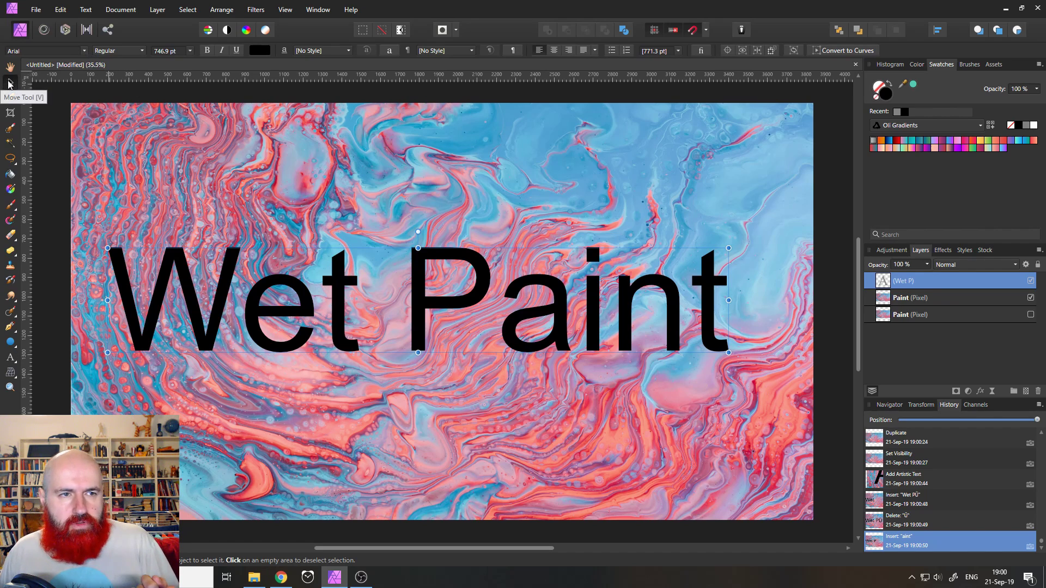
# Step: Set 'Wet Paint' in the Darkline font, enlarge it to about 955 pt and nudge it down
pyautogui.click(84, 51)
pyautogui.write('alf')
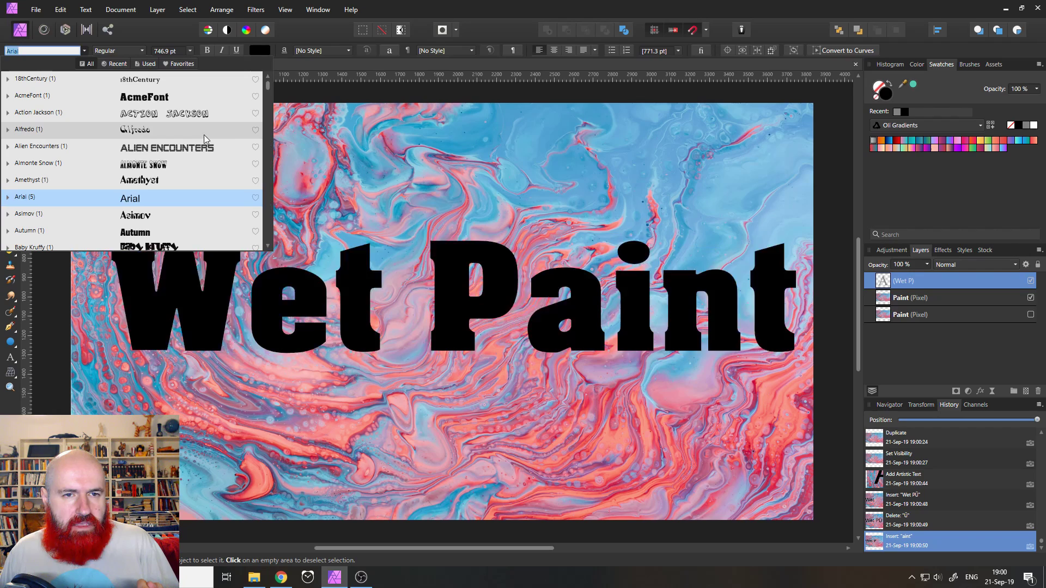
pyautogui.scroll(-10, 163, 202)
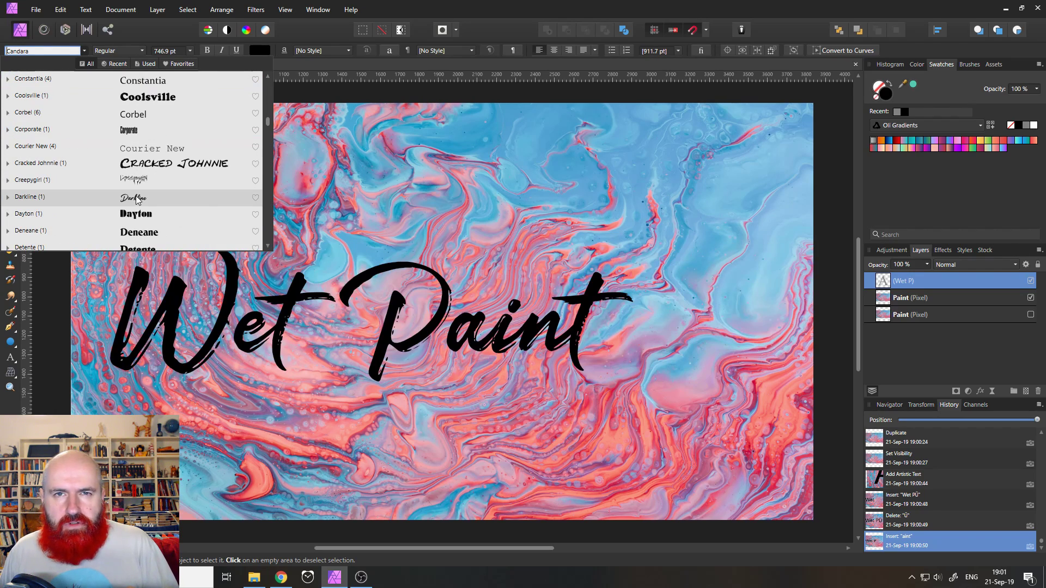
pyautogui.click(137, 200)
pyautogui.moveTo(635, 248); pyautogui.dragTo(761, 147)
pyautogui.moveTo(565, 327)
pyautogui.mouseDown()
pyautogui.moveTo(568, 349)
pyautogui.moveTo(526, 352)
pyautogui.mouseUp()
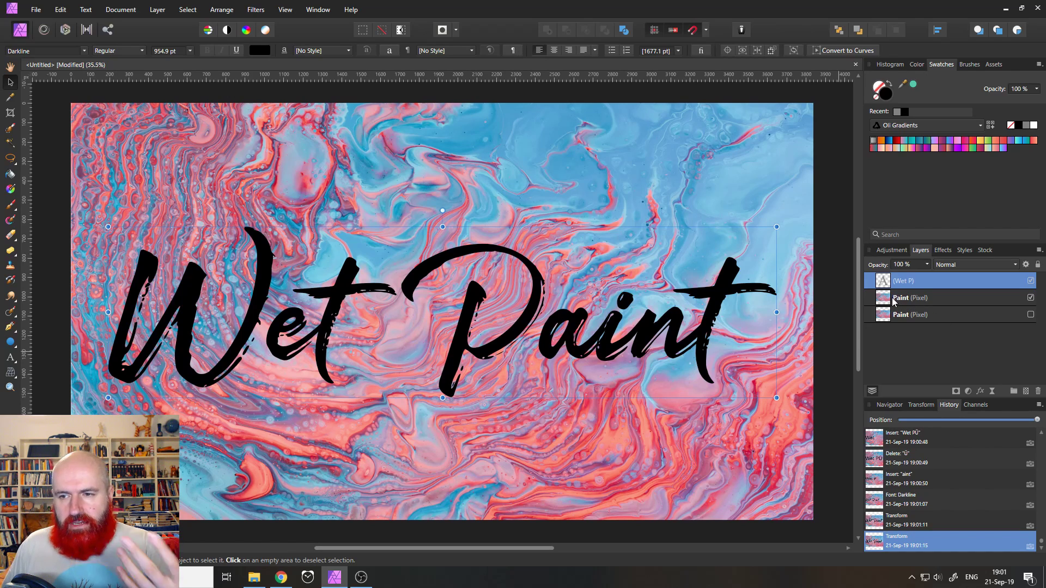
# Step: Clip the Paint layer inside the 'Wet Paint' text layer and select the nested Paint layer
pyautogui.moveTo(893, 302); pyautogui.dragTo(892, 290)
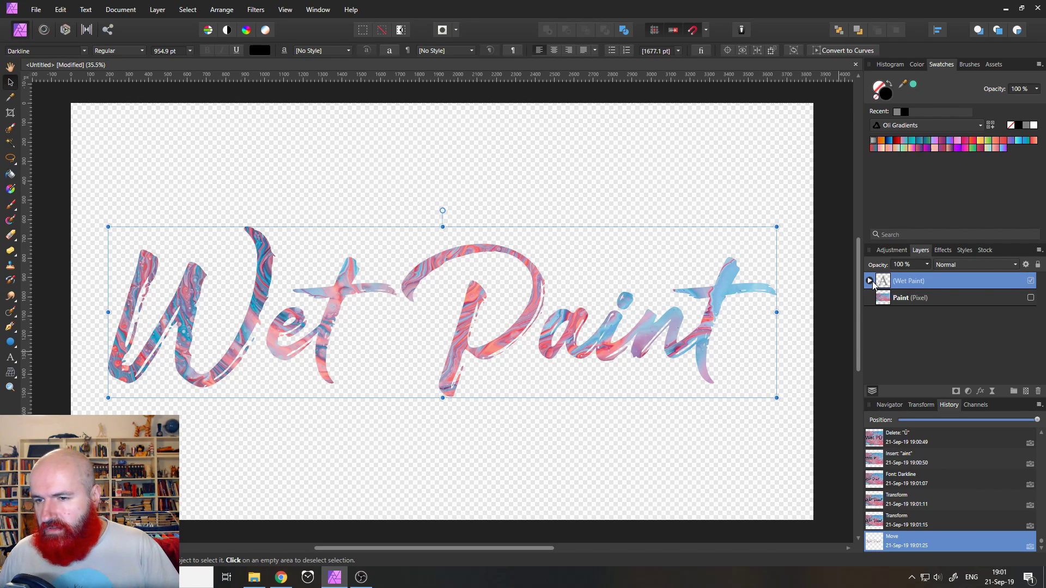
pyautogui.click(869, 280)
pyautogui.click(891, 298)
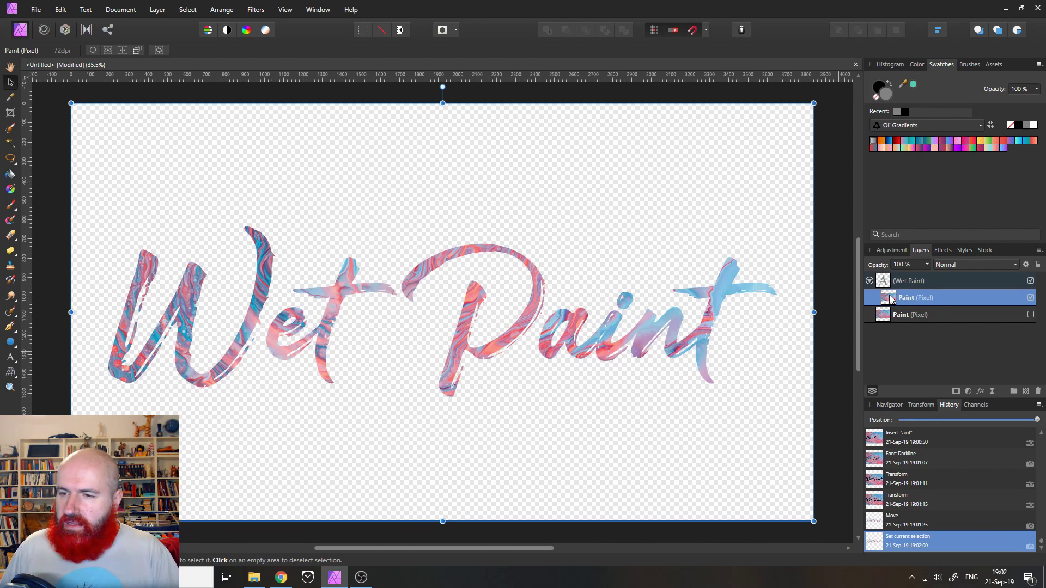
# Step: Duplicate the nested Paint layer, hide the top copy and select the second copy
pyautogui.rightClick(892, 299)
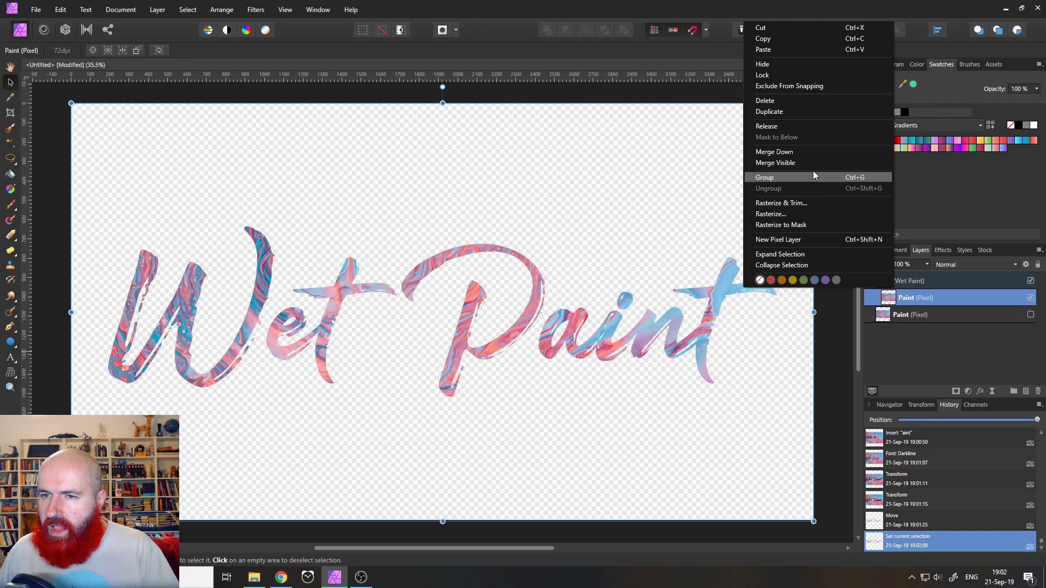
pyautogui.click(789, 114)
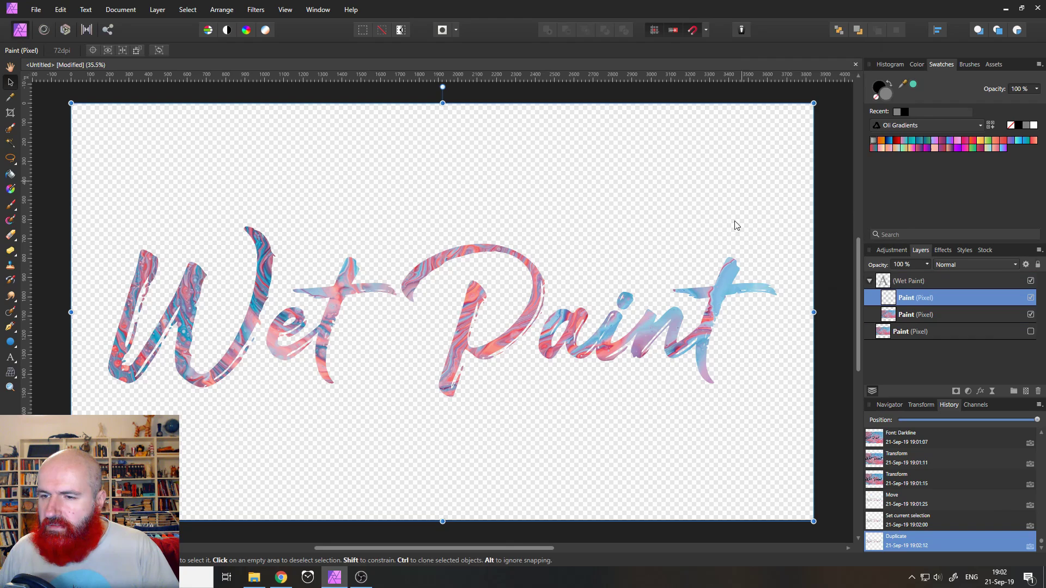
pyautogui.click(1031, 298)
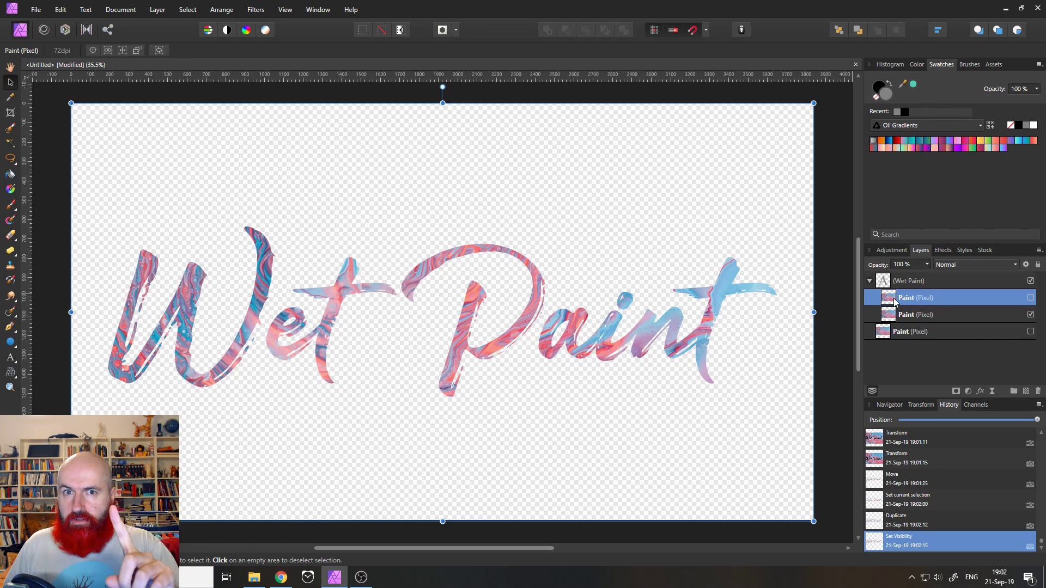
pyautogui.click(897, 312)
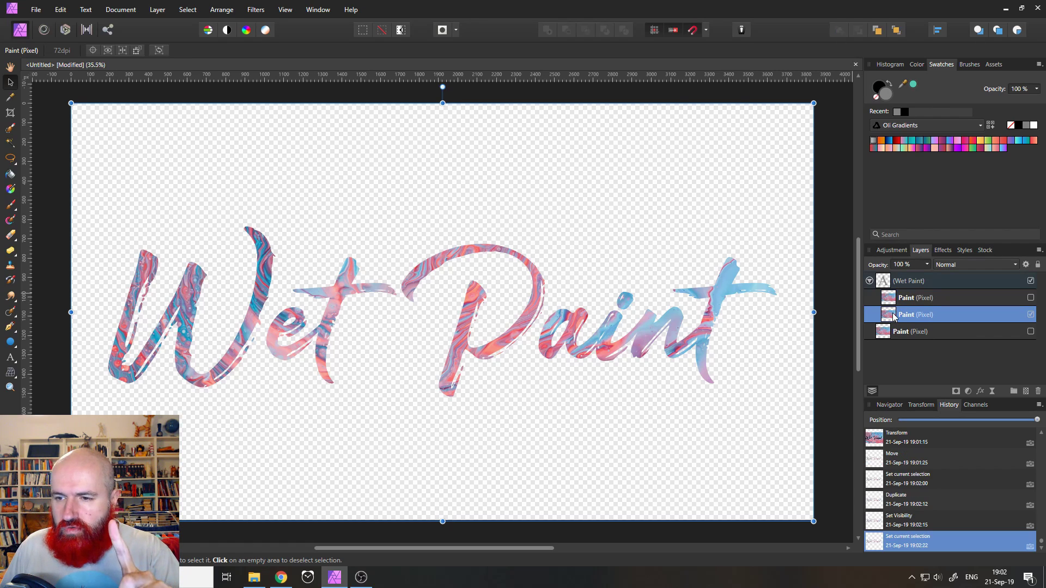
# Step: Choose the Smudge Brush Tool with 109 px width, 40% flow and 70% strength
pyautogui.click(11, 298)
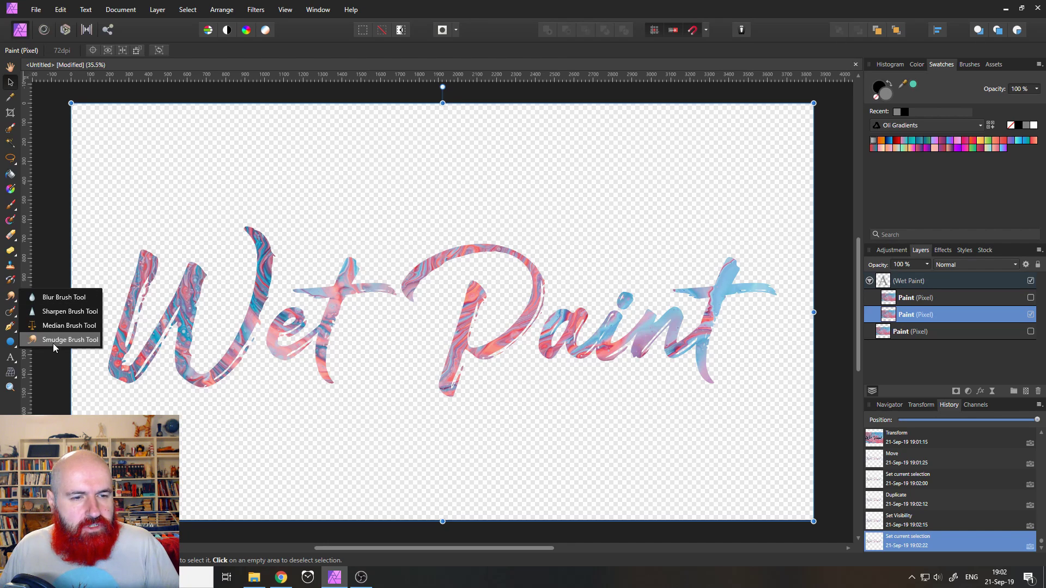
pyautogui.click(54, 303)
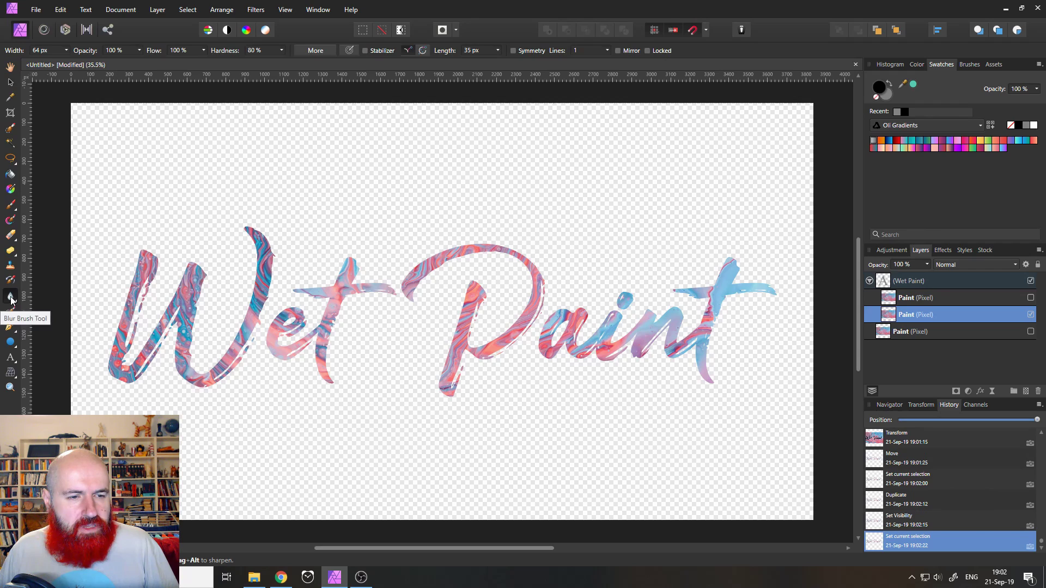
pyautogui.click(11, 300)
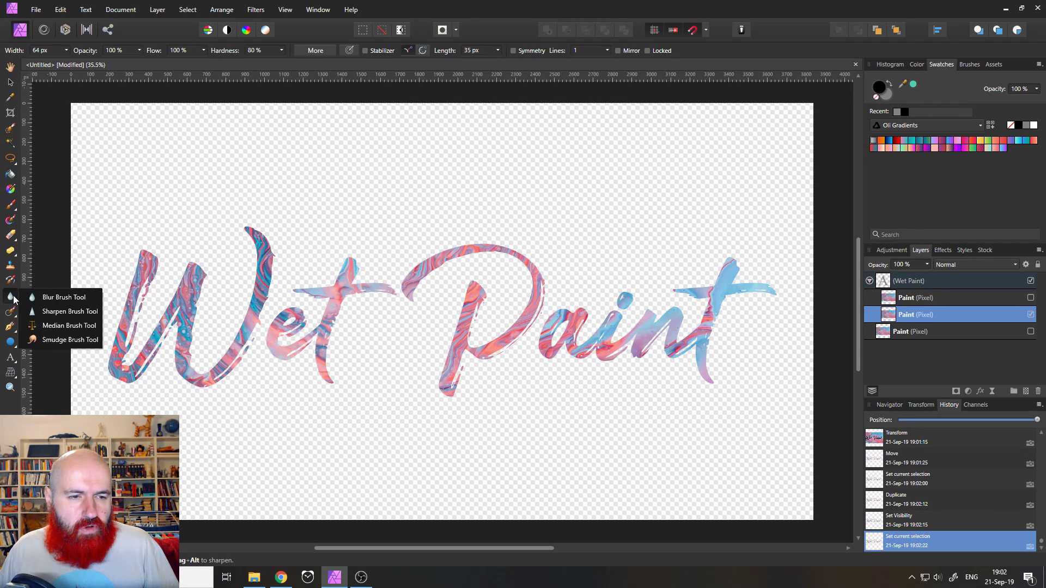
pyautogui.click(37, 341)
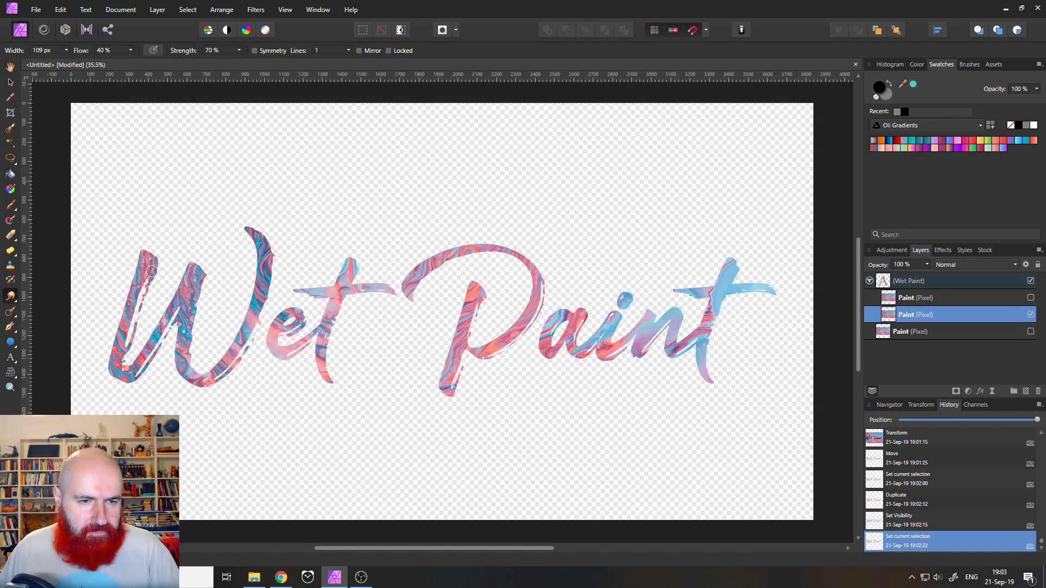
# Step: Smudge the paint along every stroke of the W in Wet
pyautogui.moveTo(143, 259); pyautogui.dragTo(136, 297)
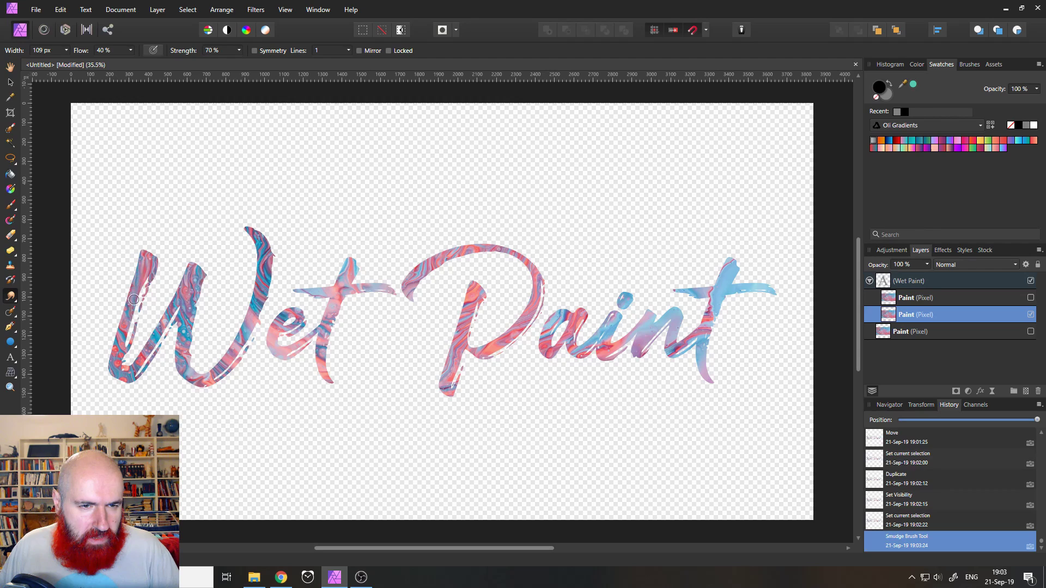
pyautogui.moveTo(153, 258); pyautogui.dragTo(140, 303)
pyautogui.moveTo(144, 255)
pyautogui.mouseDown()
pyautogui.moveTo(118, 331)
pyautogui.moveTo(151, 290)
pyautogui.moveTo(124, 345)
pyautogui.mouseUp()
pyautogui.moveTo(128, 310)
pyautogui.mouseDown()
pyautogui.moveTo(112, 365)
pyautogui.moveTo(118, 374)
pyautogui.moveTo(130, 343)
pyautogui.moveTo(121, 362)
pyautogui.moveTo(142, 365)
pyautogui.moveTo(124, 347)
pyautogui.moveTo(120, 358)
pyautogui.moveTo(140, 378)
pyautogui.moveTo(112, 375)
pyautogui.mouseUp()
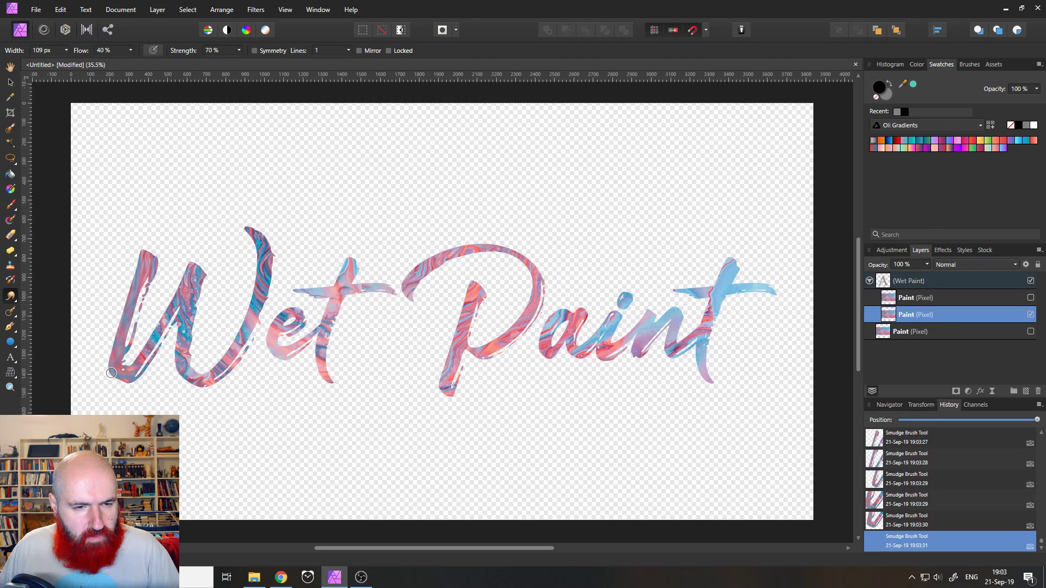
pyautogui.moveTo(168, 318); pyautogui.dragTo(146, 360)
pyautogui.moveTo(183, 286)
pyautogui.mouseDown()
pyautogui.moveTo(151, 346)
pyautogui.moveTo(162, 320)
pyautogui.mouseUp()
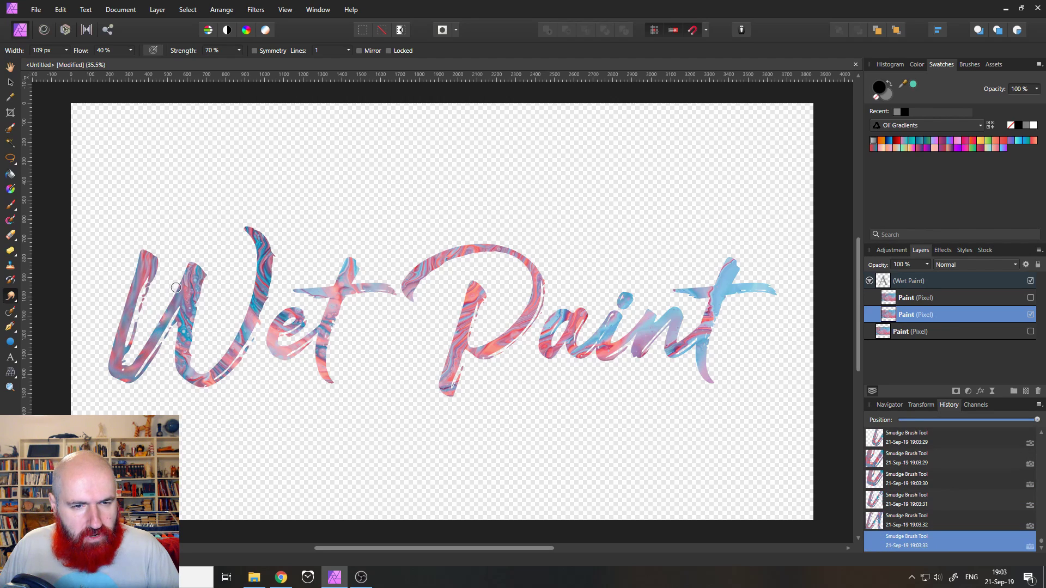
pyautogui.moveTo(193, 266)
pyautogui.mouseDown()
pyautogui.moveTo(186, 353)
pyautogui.moveTo(188, 299)
pyautogui.mouseUp()
pyautogui.moveTo(182, 359)
pyautogui.mouseDown()
pyautogui.moveTo(199, 379)
pyautogui.moveTo(228, 358)
pyautogui.mouseUp()
pyautogui.moveTo(242, 323)
pyautogui.mouseDown()
pyautogui.moveTo(222, 359)
pyautogui.moveTo(261, 292)
pyautogui.moveTo(237, 352)
pyautogui.mouseUp()
pyautogui.moveTo(261, 284)
pyautogui.mouseDown()
pyautogui.moveTo(256, 307)
pyautogui.moveTo(264, 294)
pyautogui.mouseUp()
pyautogui.moveTo(269, 244)
pyautogui.mouseDown()
pyautogui.moveTo(278, 275)
pyautogui.moveTo(251, 234)
pyautogui.mouseUp()
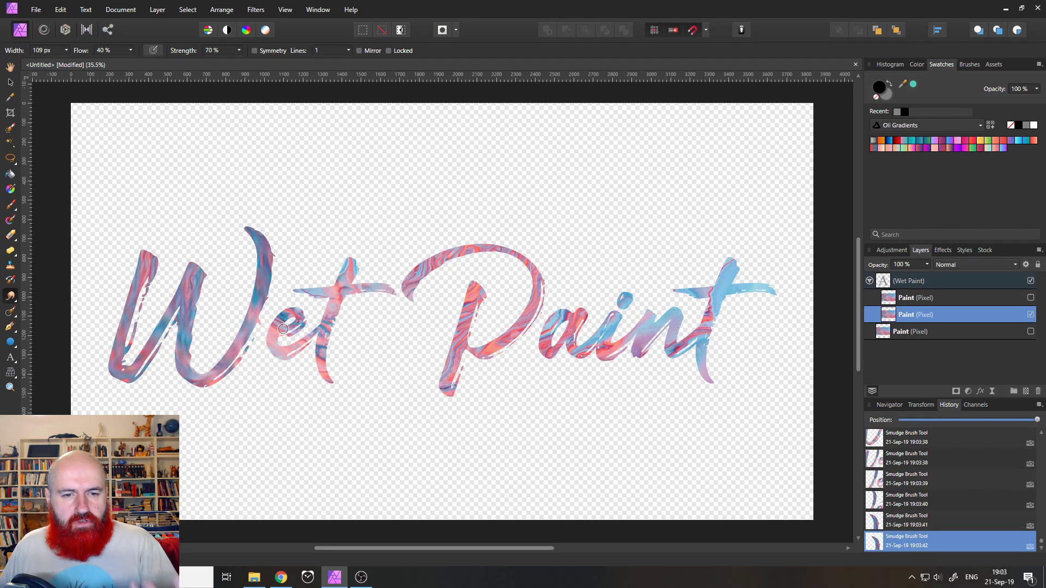
# Step: Smudge the paint through the e and t of Wet, including the t's crossbar
pyautogui.moveTo(283, 329)
pyautogui.mouseDown()
pyautogui.moveTo(304, 308)
pyautogui.moveTo(299, 318)
pyautogui.moveTo(283, 311)
pyautogui.moveTo(291, 317)
pyautogui.moveTo(270, 332)
pyautogui.moveTo(279, 344)
pyautogui.moveTo(285, 325)
pyautogui.moveTo(275, 345)
pyautogui.moveTo(284, 365)
pyautogui.moveTo(273, 340)
pyautogui.moveTo(283, 350)
pyautogui.moveTo(308, 333)
pyautogui.moveTo(286, 356)
pyautogui.moveTo(313, 336)
pyautogui.moveTo(329, 387)
pyautogui.moveTo(314, 338)
pyautogui.moveTo(323, 361)
pyautogui.moveTo(324, 322)
pyautogui.moveTo(333, 308)
pyautogui.moveTo(330, 352)
pyautogui.moveTo(334, 313)
pyautogui.mouseUp()
pyautogui.moveTo(334, 313)
pyautogui.mouseDown()
pyautogui.moveTo(351, 255)
pyautogui.moveTo(352, 284)
pyautogui.moveTo(357, 257)
pyautogui.mouseUp()
pyautogui.moveTo(329, 293)
pyautogui.mouseDown()
pyautogui.moveTo(300, 291)
pyautogui.moveTo(331, 283)
pyautogui.moveTo(302, 293)
pyautogui.moveTo(390, 293)
pyautogui.moveTo(371, 279)
pyautogui.moveTo(418, 297)
pyautogui.moveTo(416, 275)
pyautogui.moveTo(436, 268)
pyautogui.moveTo(417, 278)
pyautogui.moveTo(419, 265)
pyautogui.moveTo(481, 247)
pyautogui.moveTo(527, 264)
pyautogui.moveTo(544, 303)
pyautogui.moveTo(536, 291)
pyautogui.moveTo(524, 323)
pyautogui.moveTo(493, 346)
pyautogui.moveTo(511, 338)
pyautogui.moveTo(467, 350)
pyautogui.moveTo(480, 347)
pyautogui.moveTo(453, 343)
pyautogui.mouseUp()
# Step: Smudge the paint along the P, a, i, n and final t of Paint, extending the crossbar right
pyautogui.moveTo(479, 294)
pyautogui.mouseDown()
pyautogui.moveTo(467, 315)
pyautogui.moveTo(470, 285)
pyautogui.moveTo(489, 303)
pyautogui.moveTo(447, 390)
pyautogui.moveTo(450, 367)
pyautogui.mouseUp()
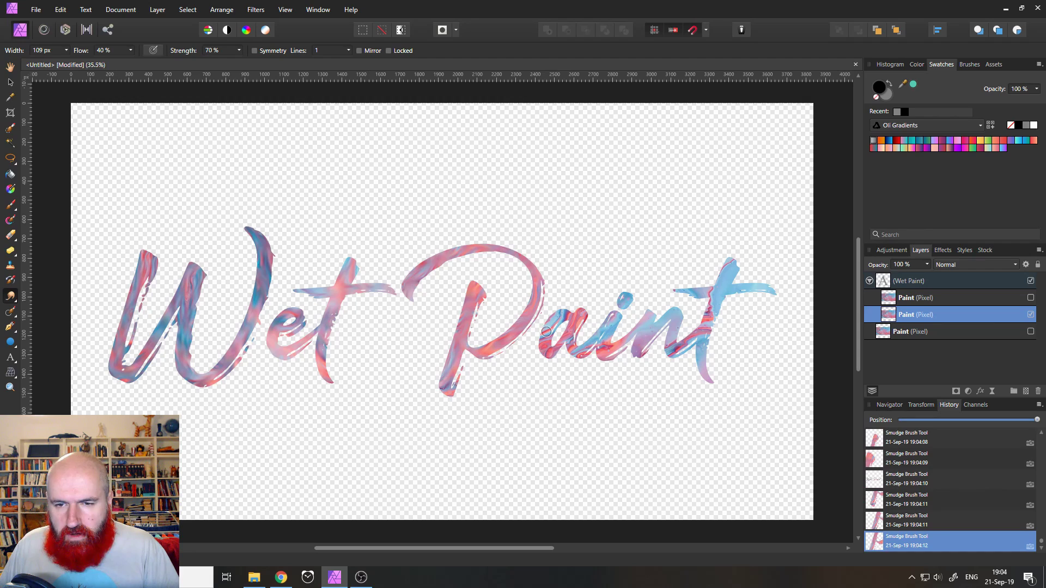
pyautogui.moveTo(547, 331)
pyautogui.mouseDown()
pyautogui.moveTo(554, 314)
pyautogui.moveTo(541, 348)
pyautogui.moveTo(549, 328)
pyautogui.moveTo(551, 352)
pyautogui.moveTo(559, 344)
pyautogui.moveTo(555, 324)
pyautogui.moveTo(565, 343)
pyautogui.moveTo(580, 312)
pyautogui.moveTo(578, 343)
pyautogui.mouseUp()
pyautogui.moveTo(596, 341); pyautogui.dragTo(626, 301)
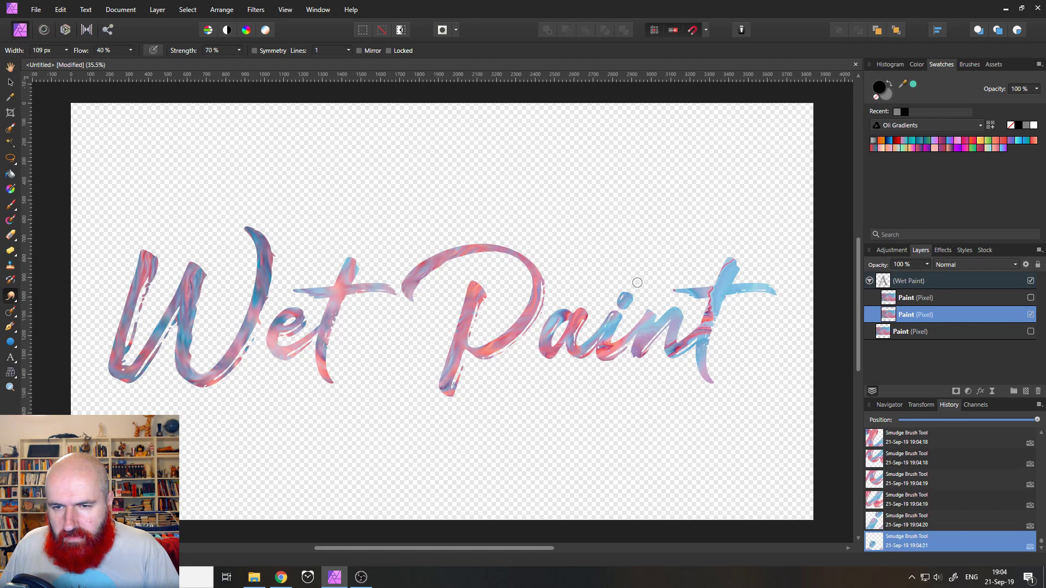
pyautogui.moveTo(607, 341)
pyautogui.mouseDown()
pyautogui.moveTo(648, 308)
pyautogui.moveTo(637, 360)
pyautogui.moveTo(673, 312)
pyautogui.moveTo(664, 313)
pyautogui.moveTo(674, 315)
pyautogui.moveTo(679, 352)
pyautogui.moveTo(704, 326)
pyautogui.moveTo(714, 385)
pyautogui.mouseUp()
pyautogui.moveTo(703, 324)
pyautogui.mouseDown()
pyautogui.moveTo(730, 263)
pyautogui.moveTo(705, 296)
pyautogui.moveTo(678, 292)
pyautogui.moveTo(748, 291)
pyautogui.mouseUp()
pyautogui.moveTo(738, 291); pyautogui.dragTo(775, 292)
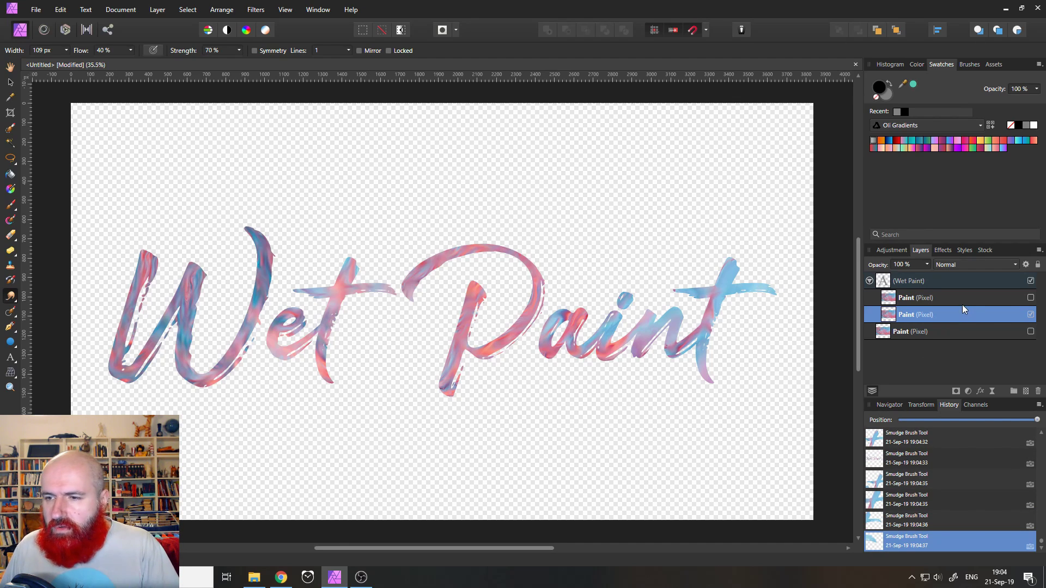
# Step: Show the top nested Paint layer again, then select it and the Wet Paint text layer
pyautogui.click(1030, 298)
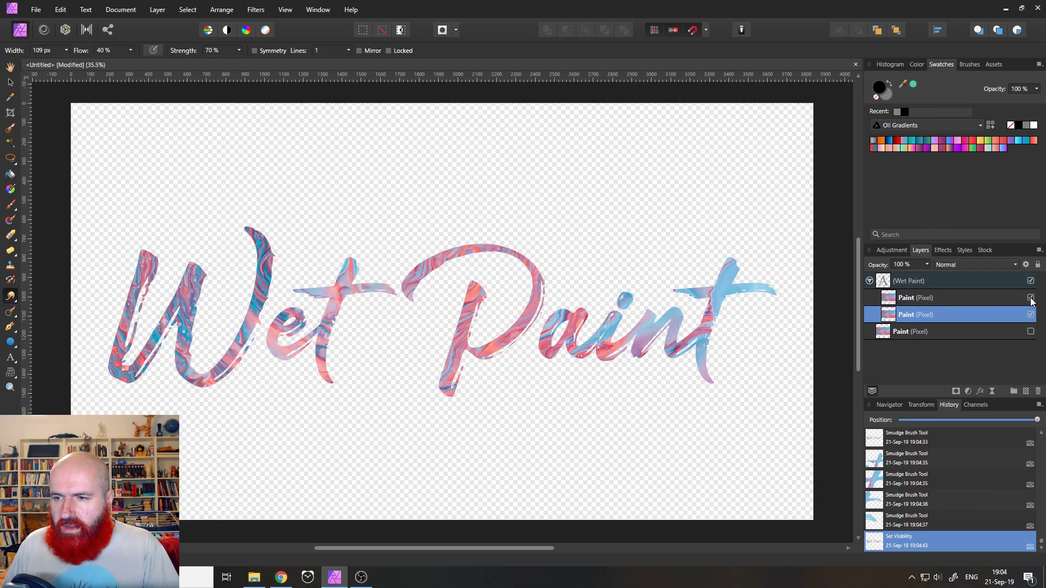
pyautogui.click(888, 303)
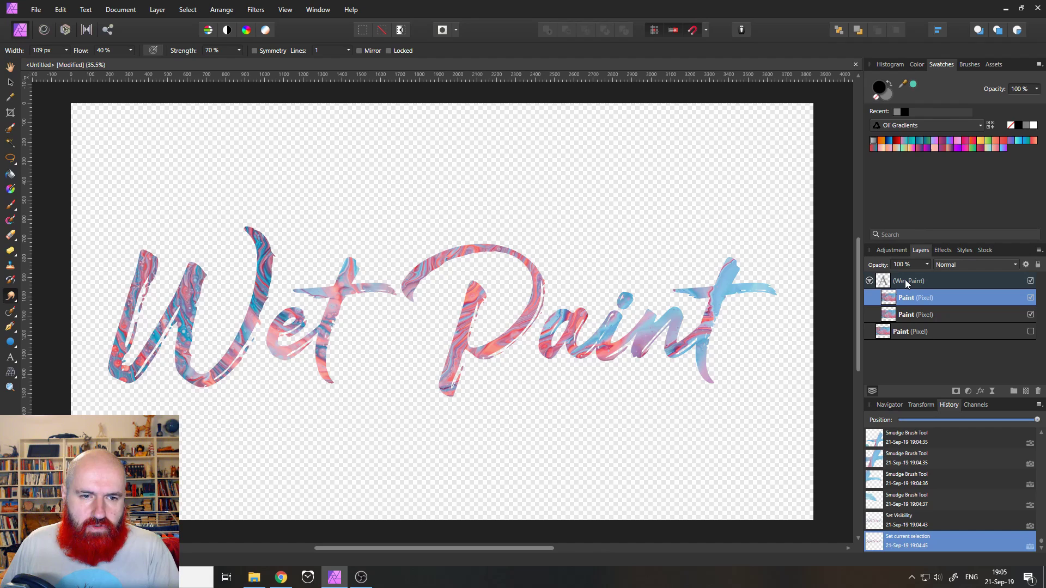
pyautogui.click(884, 281)
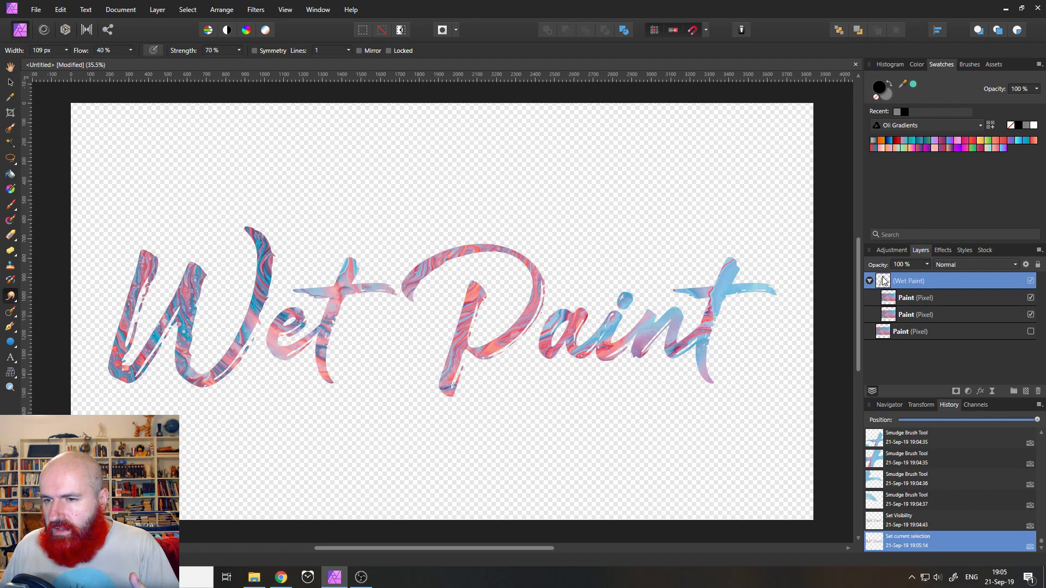
# Step: Add a Levels adjustment above the lettering with the black level raised to about 21%
pyautogui.click(968, 392)
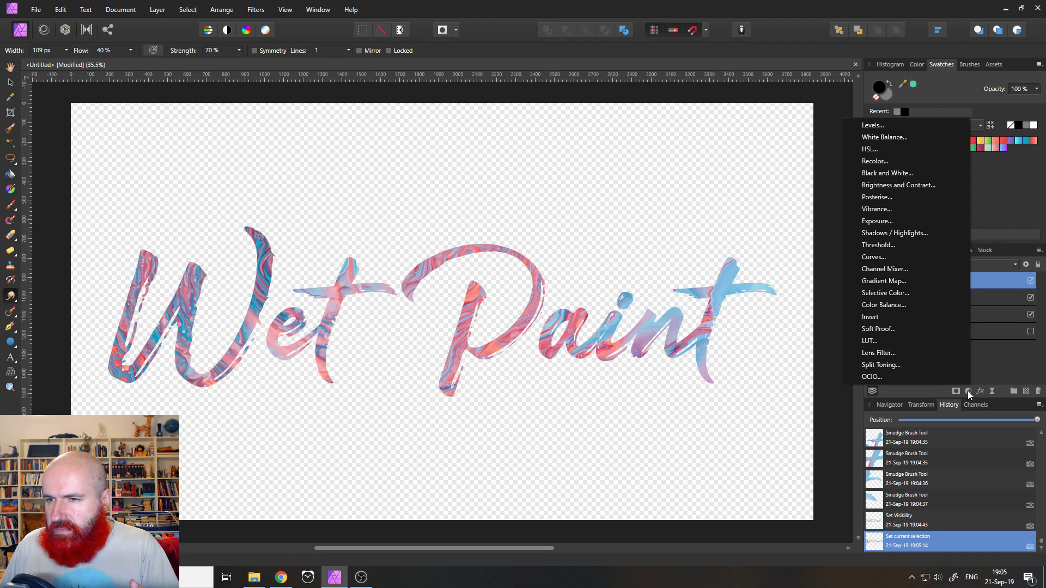
pyautogui.click(905, 126)
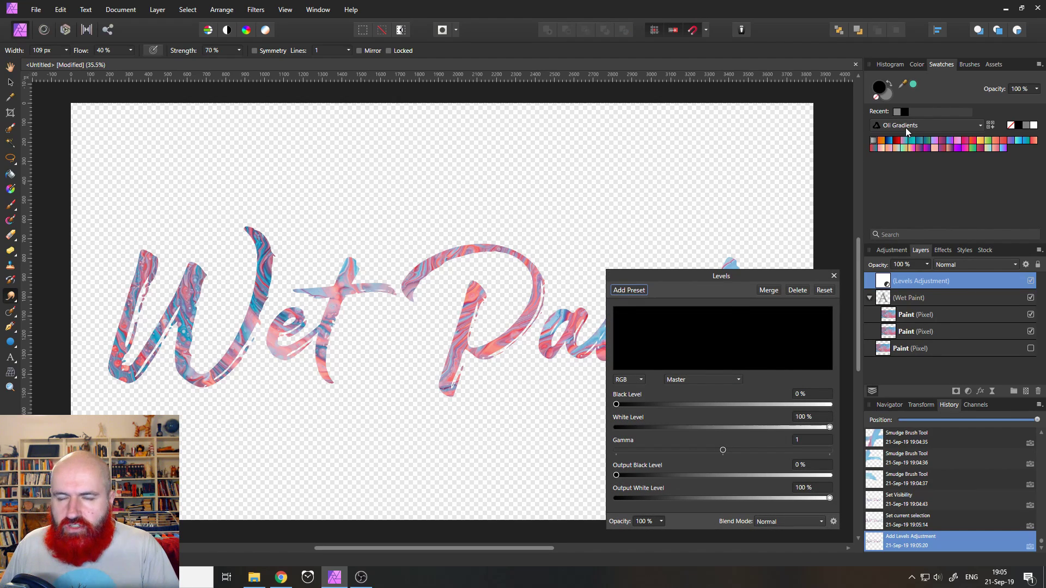
pyautogui.moveTo(744, 279); pyautogui.dragTo(752, 410)
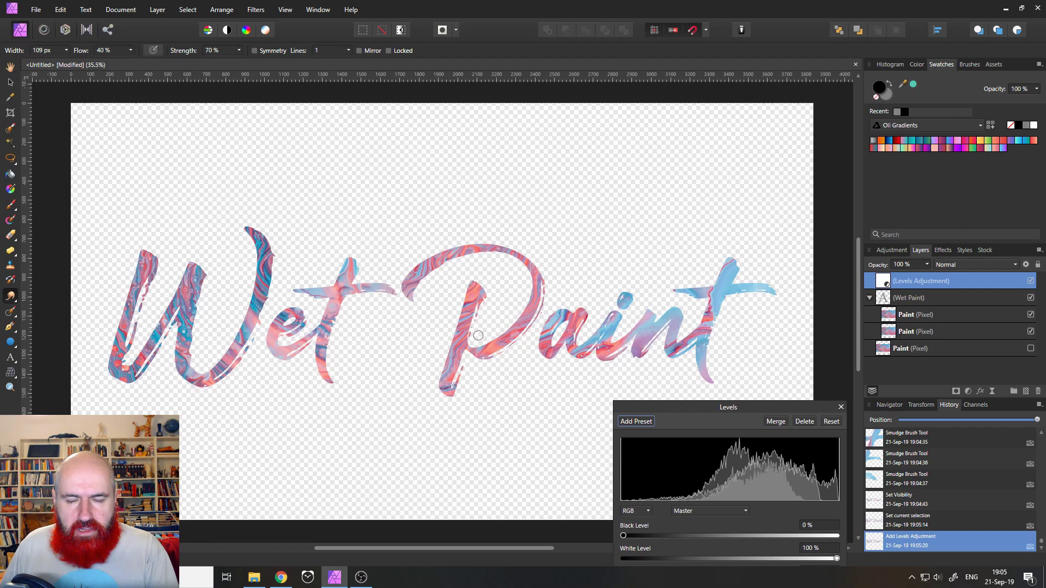
pyautogui.moveTo(672, 408); pyautogui.dragTo(591, 327)
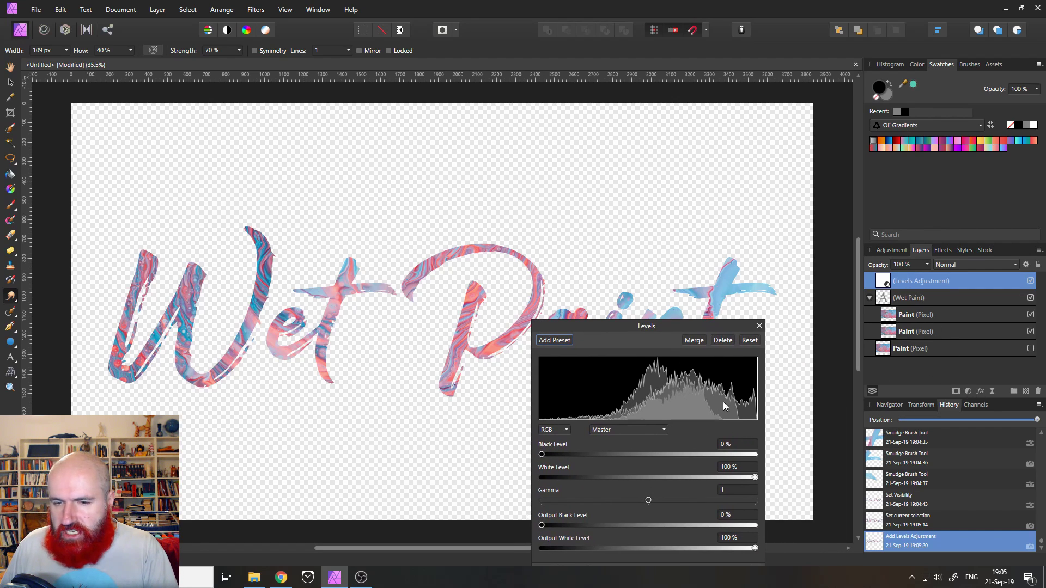
pyautogui.moveTo(542, 455)
pyautogui.mouseDown()
pyautogui.moveTo(614, 454)
pyautogui.moveTo(587, 453)
pyautogui.mouseUp()
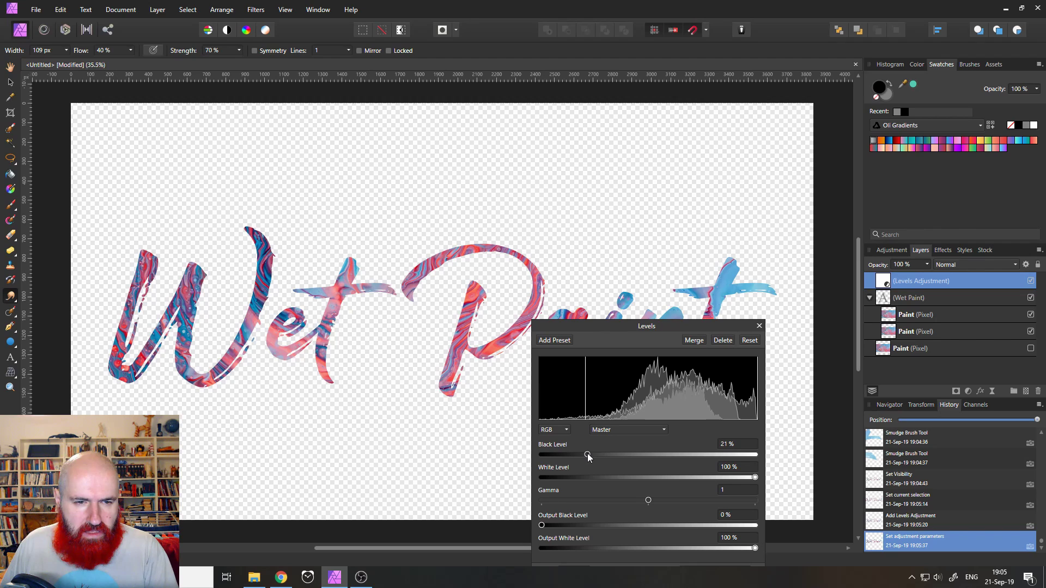
pyautogui.click(759, 326)
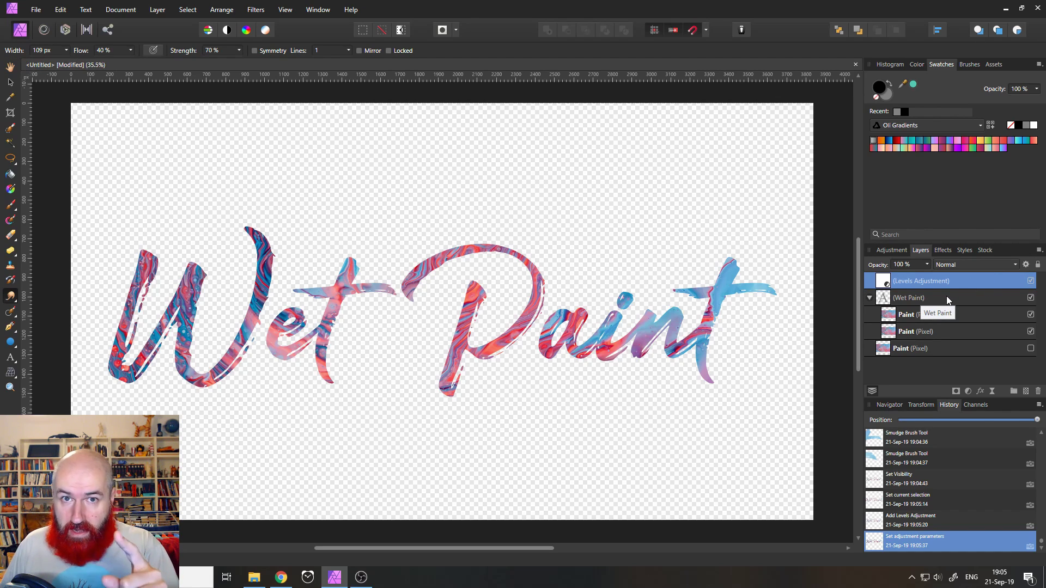
# Step: Select the top Paint pixel layer and switch to the Liquify Persona
pyautogui.click(910, 319)
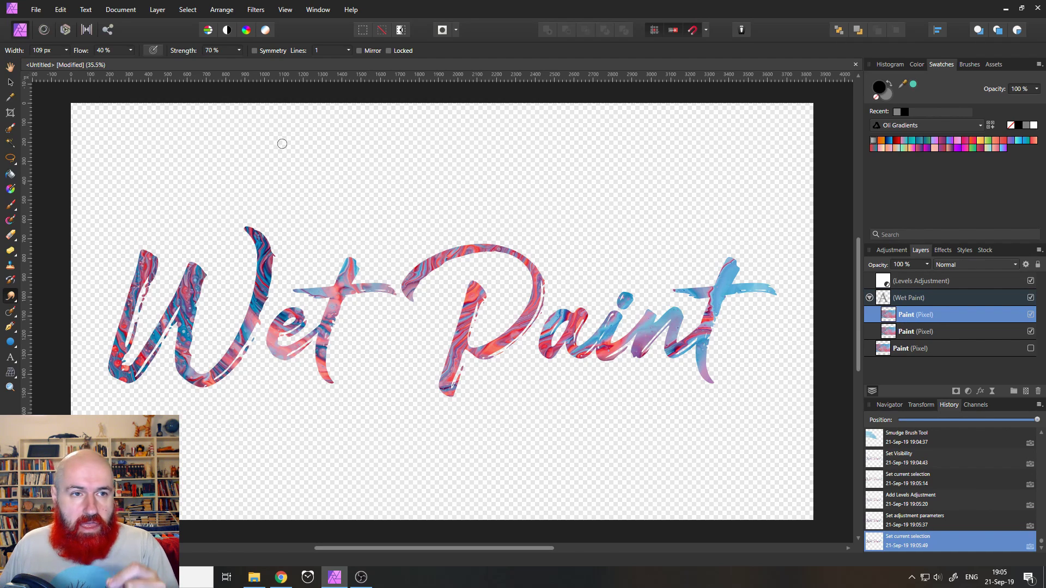
pyautogui.click(44, 30)
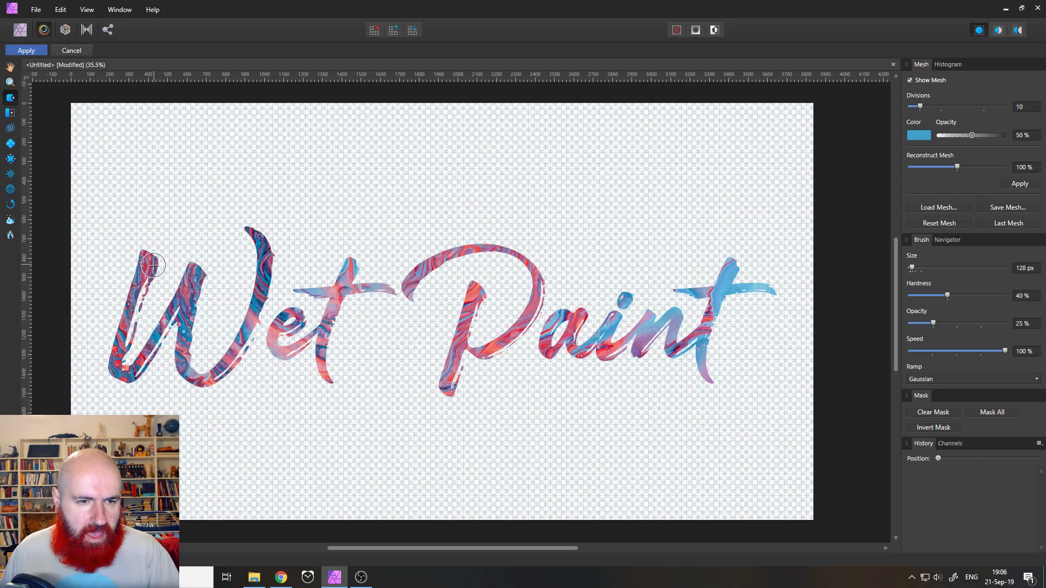
# Step: Push Forward the paint in the W, e and t of 'Wet' into flowing shapes
pyautogui.moveTo(150, 255)
pyautogui.mouseDown()
pyautogui.moveTo(135, 319)
pyautogui.moveTo(147, 263)
pyautogui.moveTo(119, 327)
pyautogui.moveTo(144, 302)
pyautogui.moveTo(141, 289)
pyautogui.moveTo(140, 322)
pyautogui.moveTo(146, 281)
pyautogui.moveTo(119, 338)
pyautogui.moveTo(157, 261)
pyautogui.mouseUp()
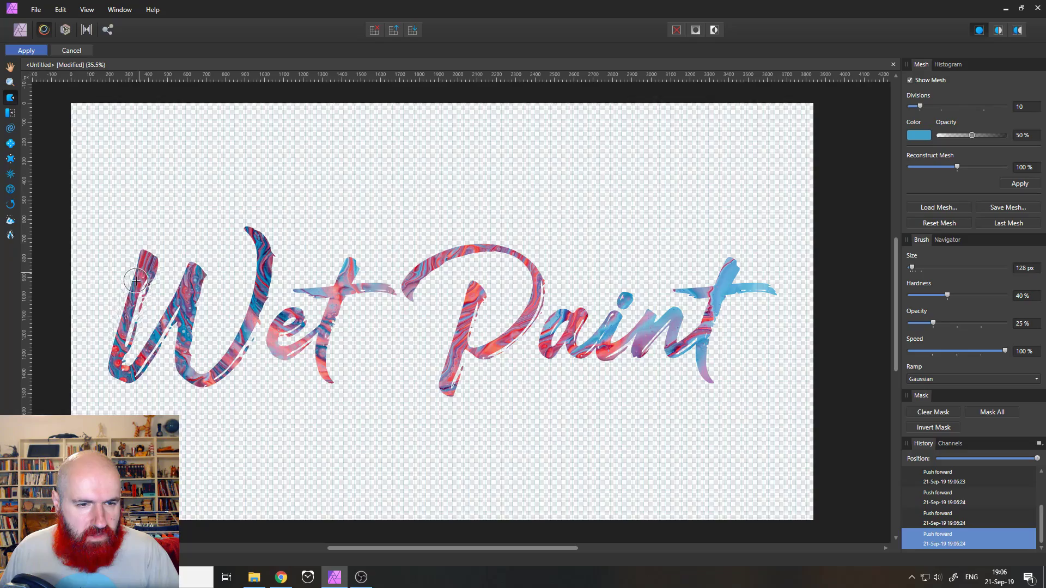
pyautogui.moveTo(136, 300)
pyautogui.mouseDown()
pyautogui.moveTo(137, 366)
pyautogui.moveTo(120, 366)
pyautogui.moveTo(147, 352)
pyautogui.moveTo(124, 371)
pyautogui.moveTo(121, 350)
pyautogui.moveTo(159, 359)
pyautogui.moveTo(120, 372)
pyautogui.moveTo(130, 331)
pyautogui.mouseUp()
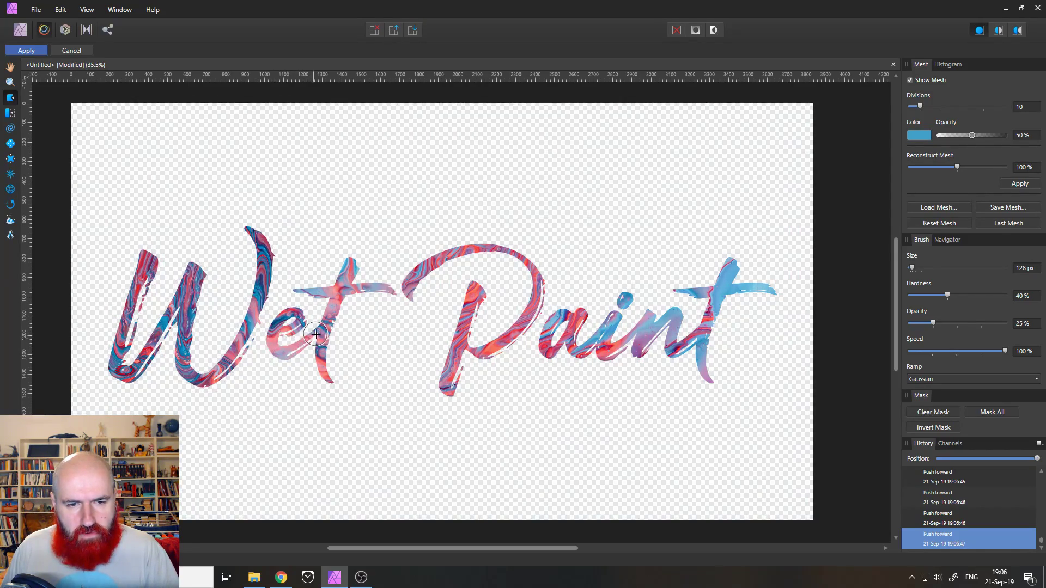
pyautogui.moveTo(299, 309); pyautogui.dragTo(275, 333)
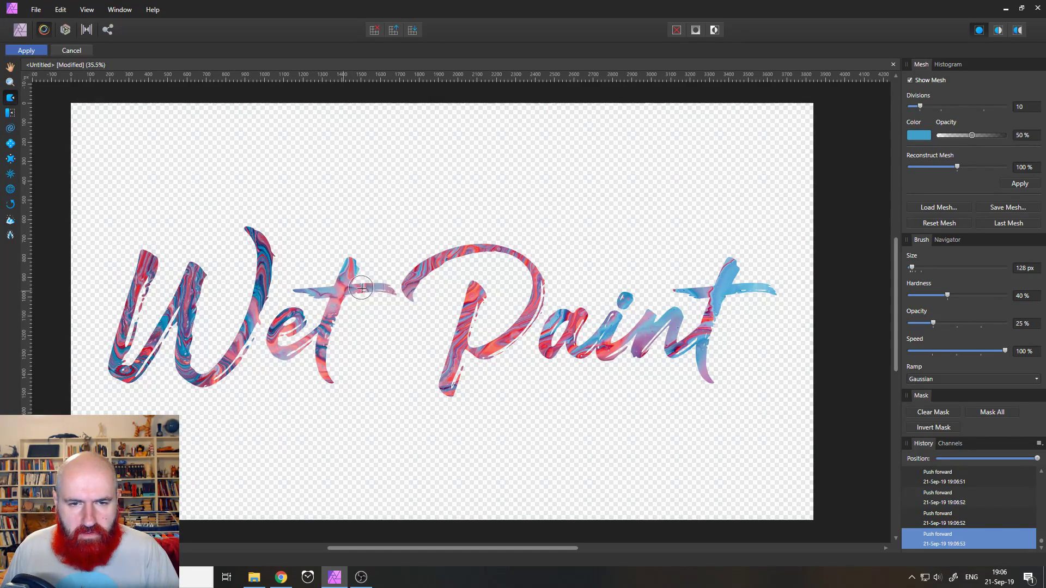
pyautogui.moveTo(349, 288); pyautogui.dragTo(357, 256)
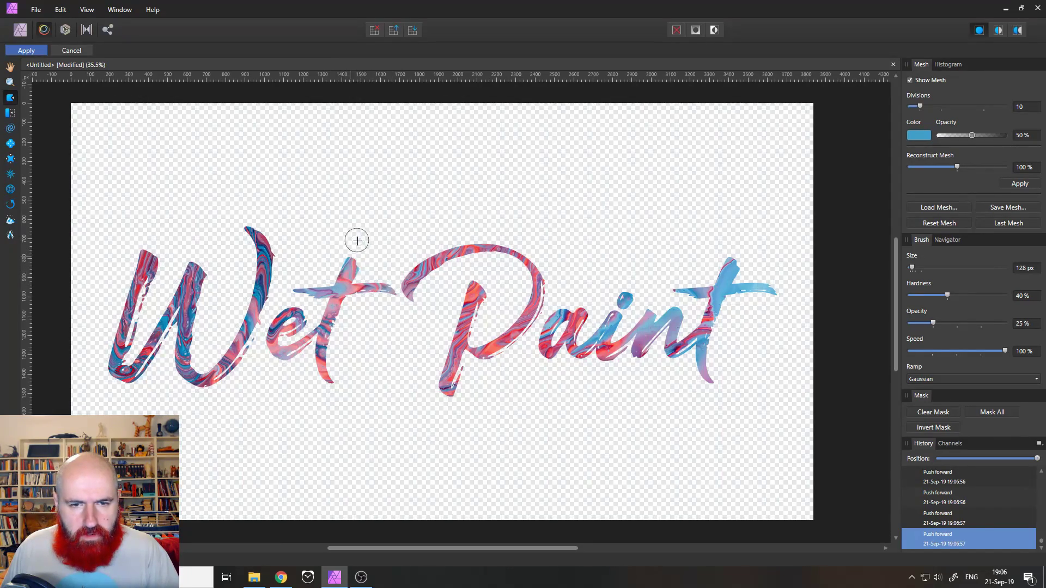
pyautogui.moveTo(328, 381); pyautogui.dragTo(324, 325)
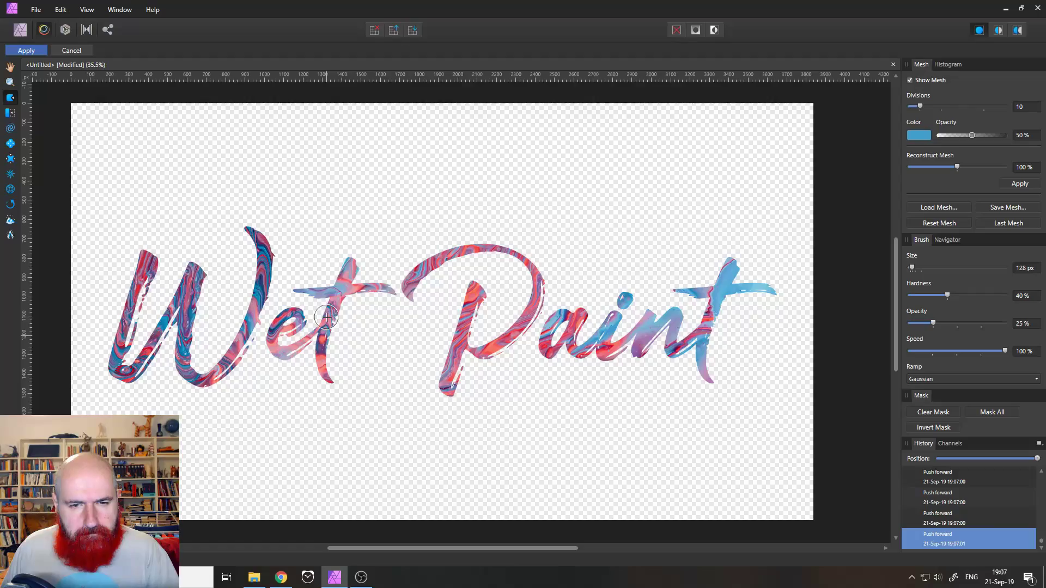
pyautogui.moveTo(326, 317); pyautogui.dragTo(363, 293)
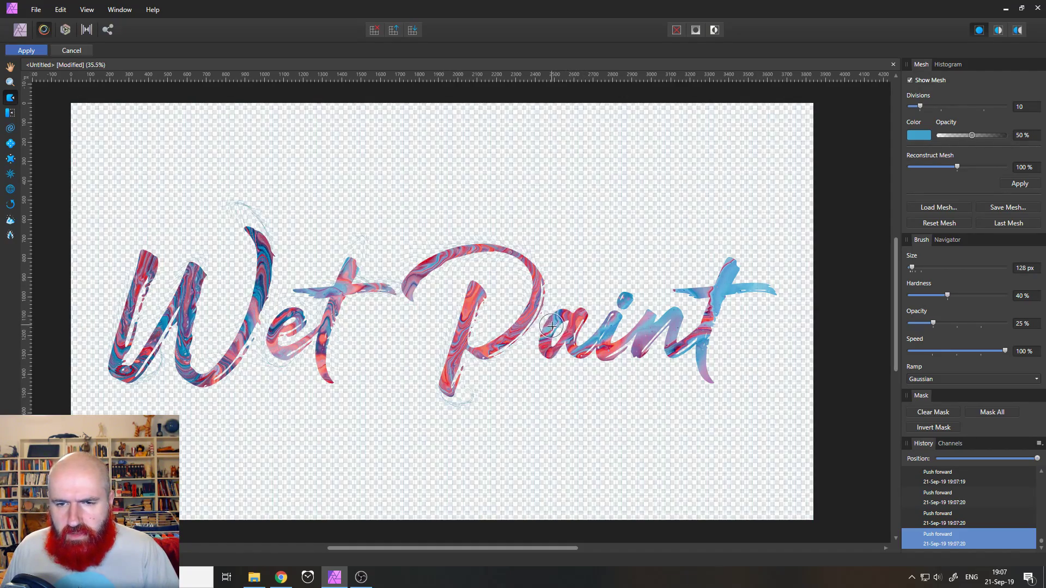
# Step: Smear the a, the i and the final t's crossbar of 'Paint' with Push Forward strokes
pyautogui.moveTo(578, 325); pyautogui.dragTo(554, 351)
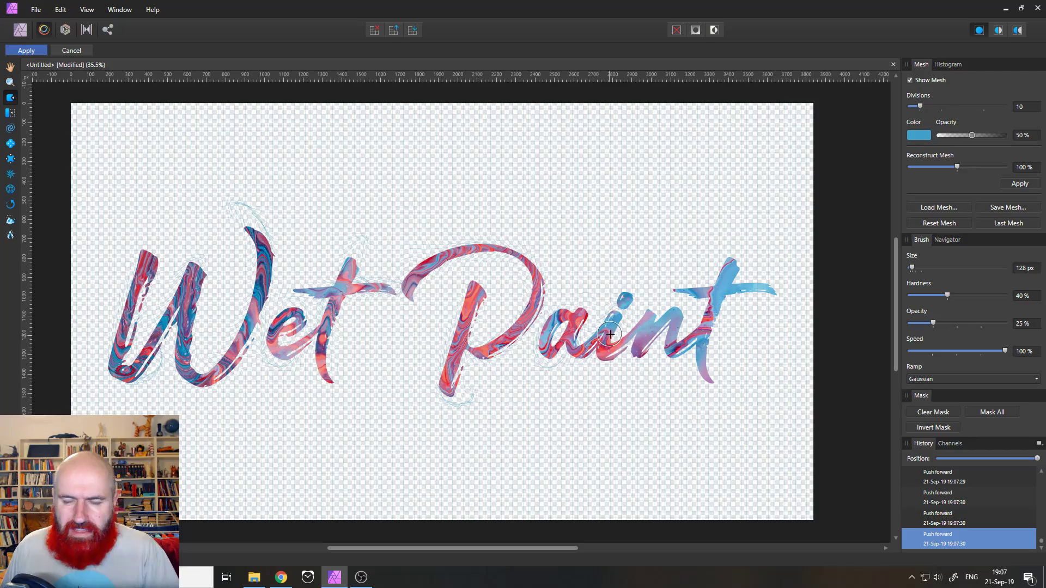
pyautogui.moveTo(610, 334); pyautogui.dragTo(631, 282)
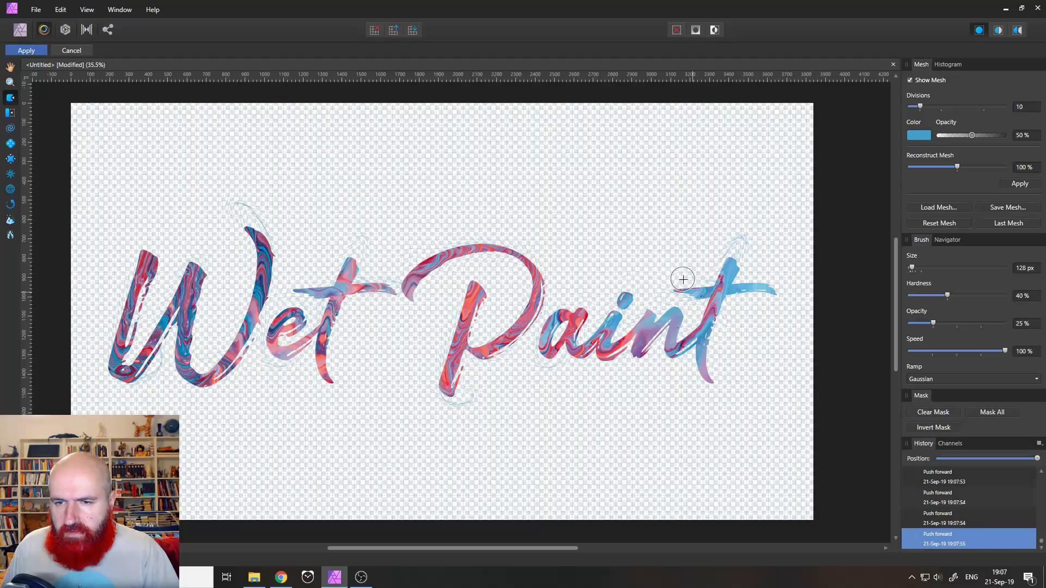
pyautogui.moveTo(683, 279)
pyautogui.mouseDown()
pyautogui.moveTo(708, 291)
pyautogui.moveTo(684, 279)
pyautogui.moveTo(713, 291)
pyautogui.moveTo(683, 290)
pyautogui.moveTo(699, 292)
pyautogui.moveTo(688, 284)
pyautogui.moveTo(782, 282)
pyautogui.moveTo(751, 296)
pyautogui.moveTo(762, 274)
pyautogui.moveTo(744, 305)
pyautogui.moveTo(764, 304)
pyautogui.moveTo(767, 280)
pyautogui.mouseUp()
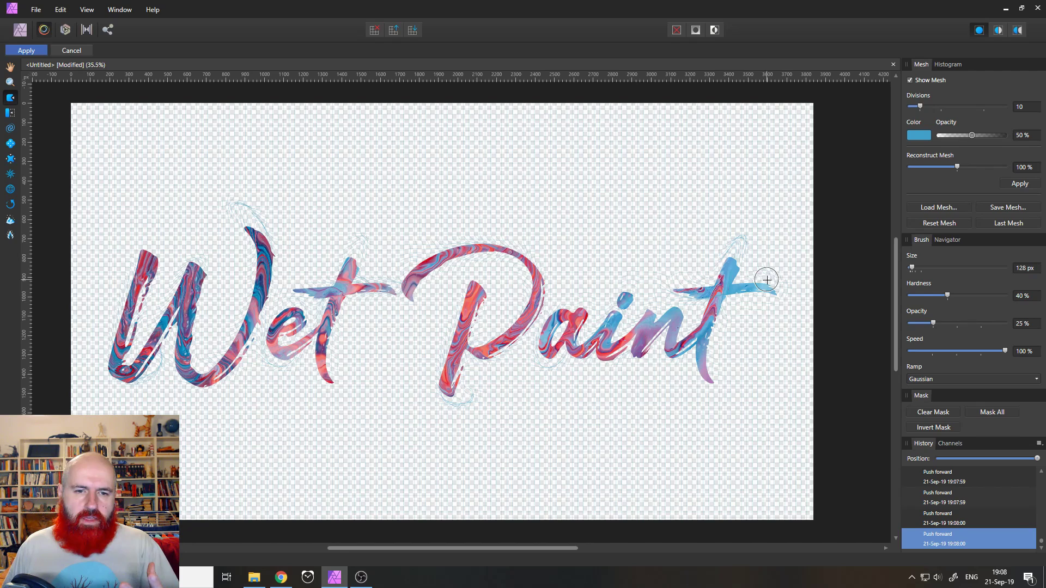
# Step: Apply the Liquify warp to the Paint layer and toggle its visibility to compare
pyautogui.click(27, 51)
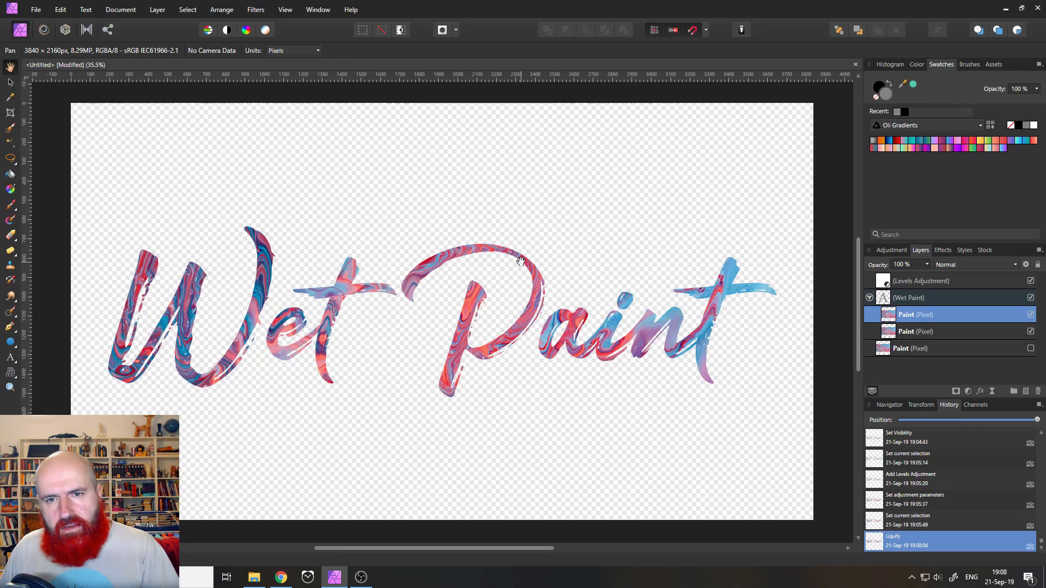
pyautogui.click(1031, 315)
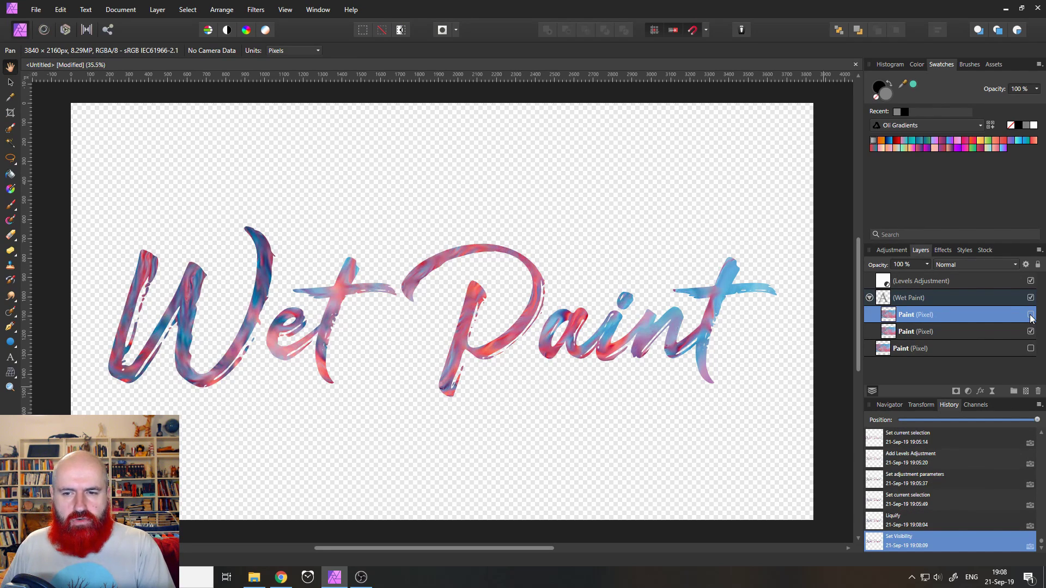
pyautogui.click(1031, 316)
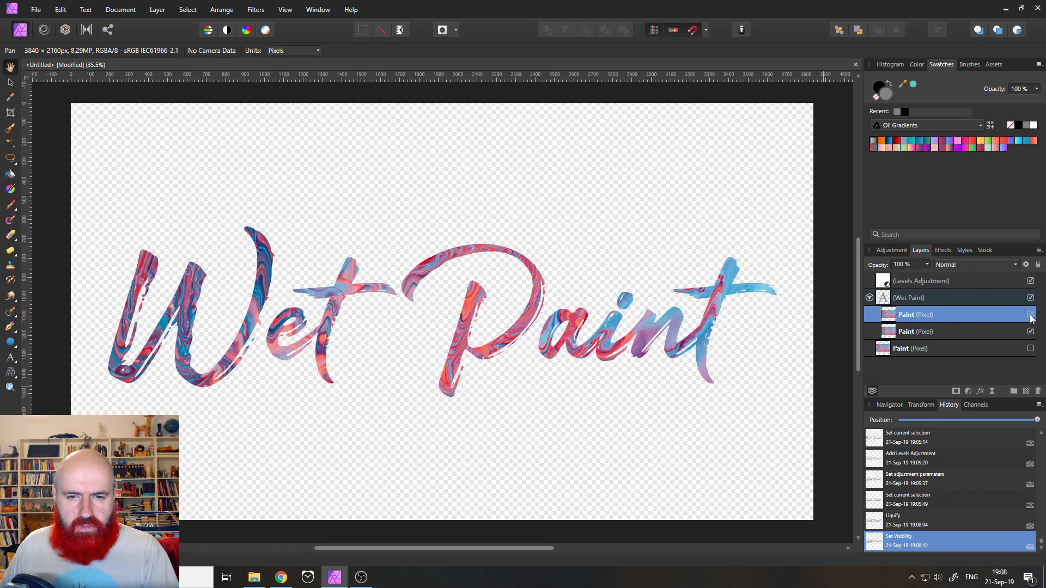
# Step: Set the top Paint layer's blend mode to Overlay, toggling it on and off to compare
pyautogui.click(944, 266)
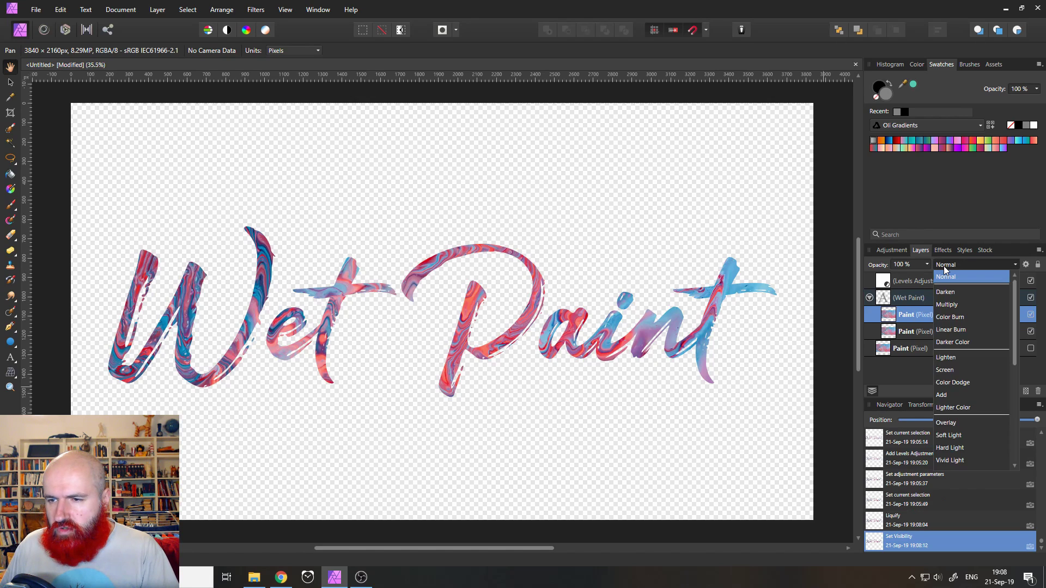
pyautogui.click(950, 423)
pyautogui.click(1031, 316)
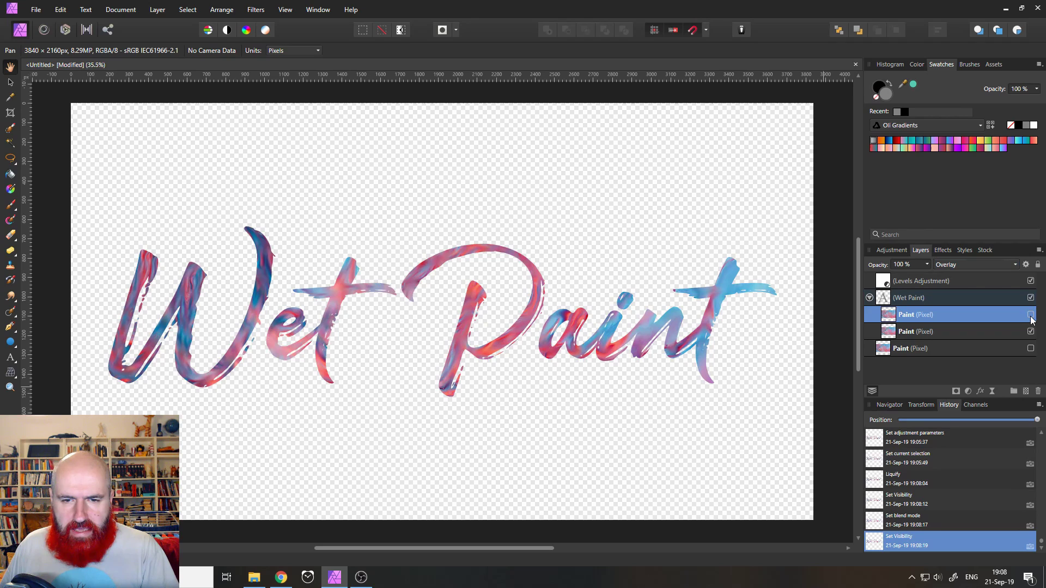
pyautogui.click(1031, 315)
pyautogui.click(1030, 315)
pyautogui.click(1031, 316)
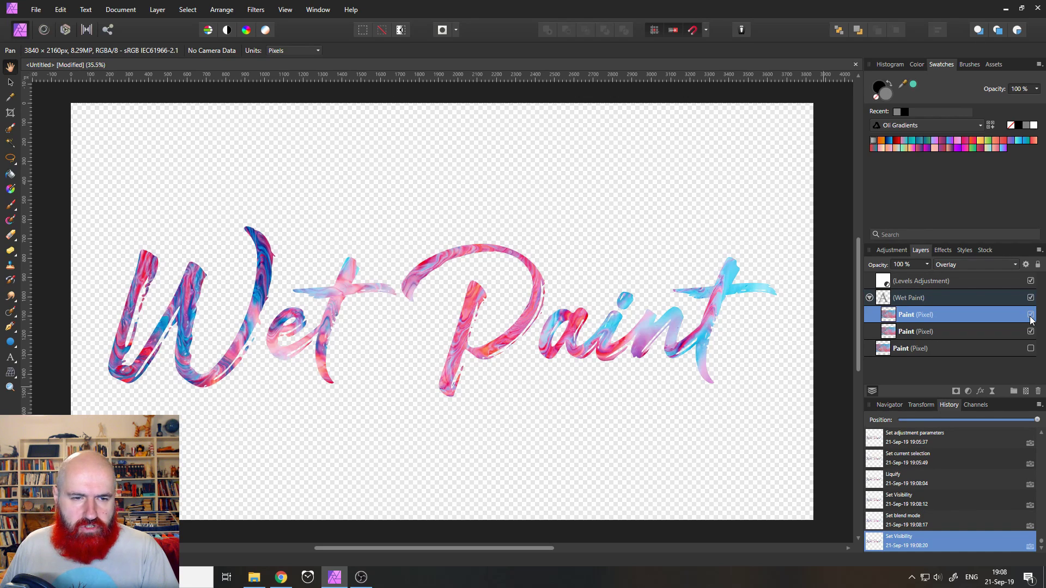
pyautogui.click(1030, 315)
pyautogui.click(1030, 316)
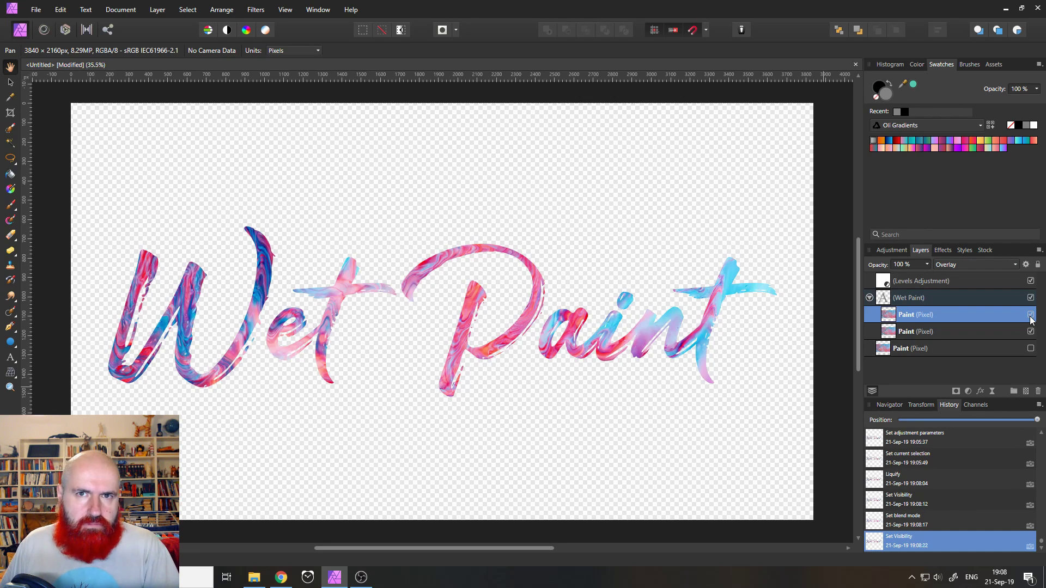
# Step: Lower the Paint layer's opacity to 70% and select the Wet Paint group
pyautogui.click(927, 264)
pyautogui.moveTo(927, 278)
pyautogui.mouseDown()
pyautogui.moveTo(882, 280)
pyautogui.moveTo(920, 279)
pyautogui.moveTo(888, 278)
pyautogui.moveTo(907, 282)
pyautogui.mouseUp()
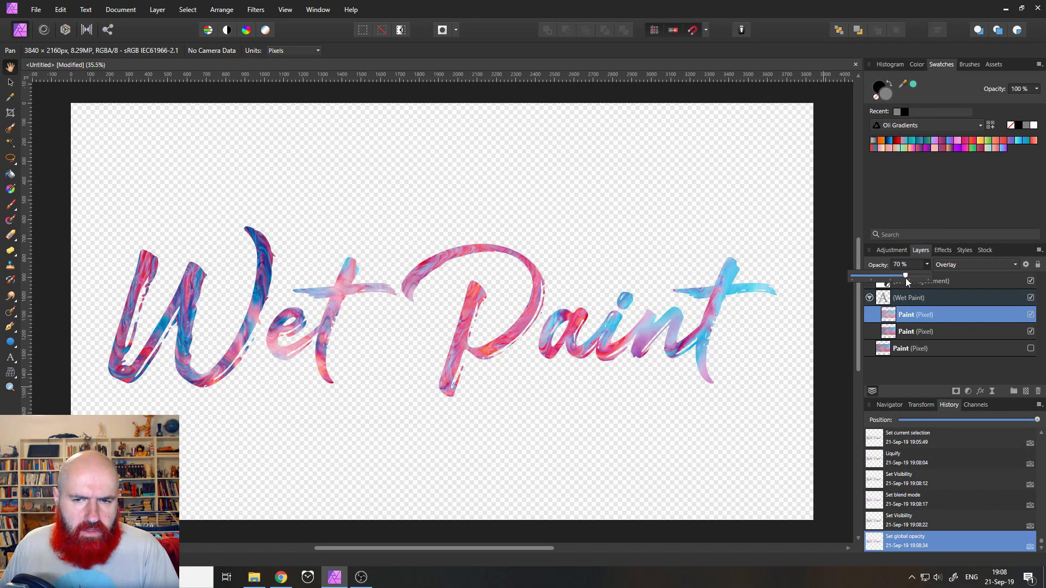
pyautogui.click(929, 266)
pyautogui.click(889, 300)
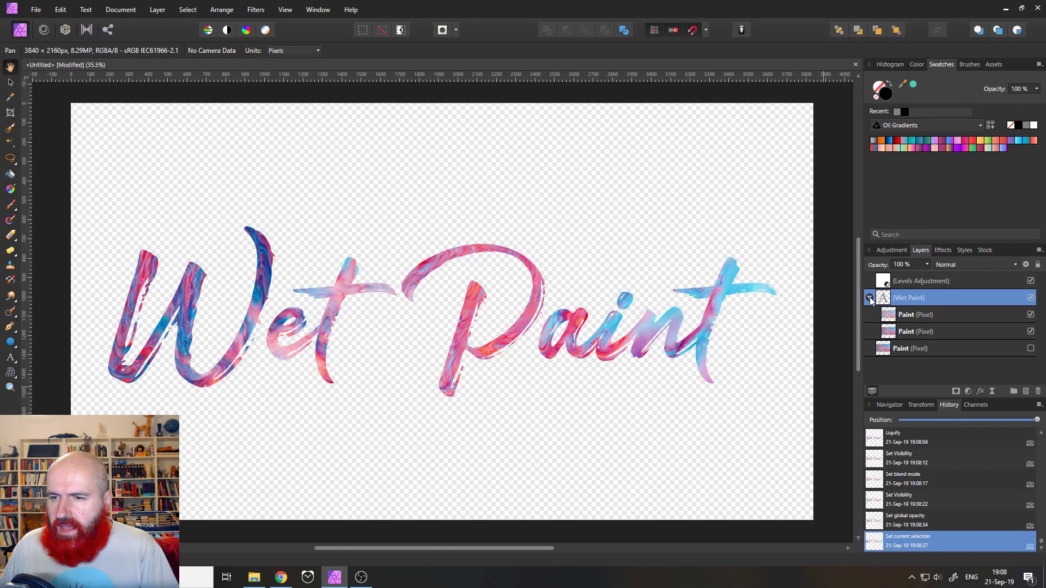
# Step: Hide Levels, then Copy Flattened the Wet Paint group and paste it as a new layer
pyautogui.click(1031, 281)
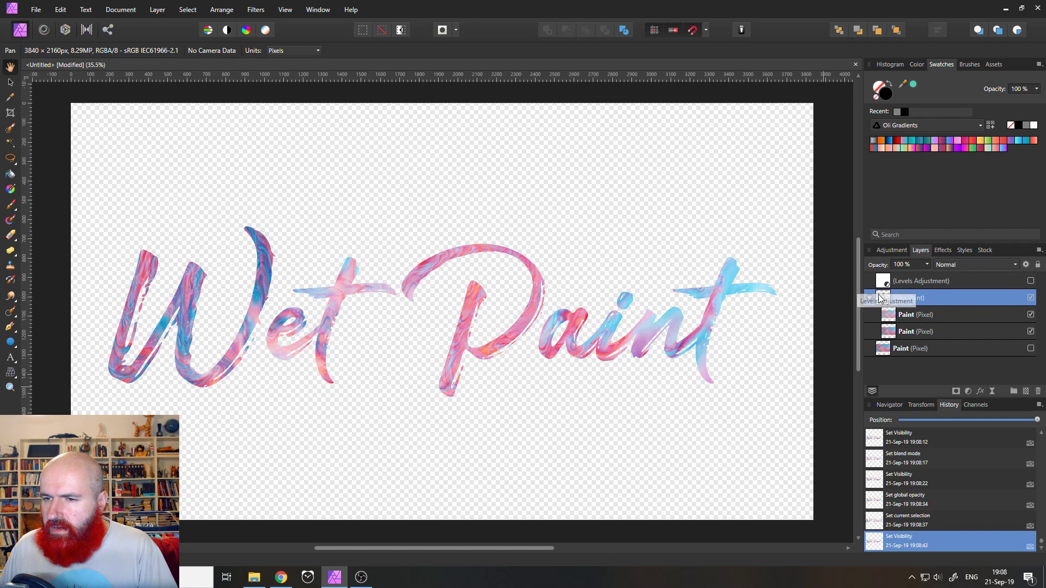
pyautogui.click(883, 298)
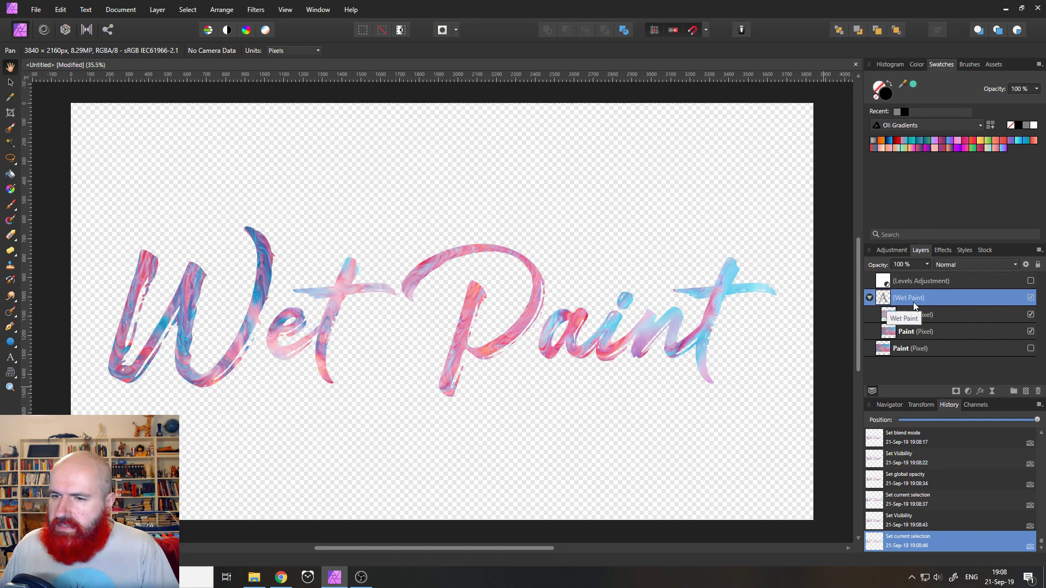
pyautogui.click(61, 11)
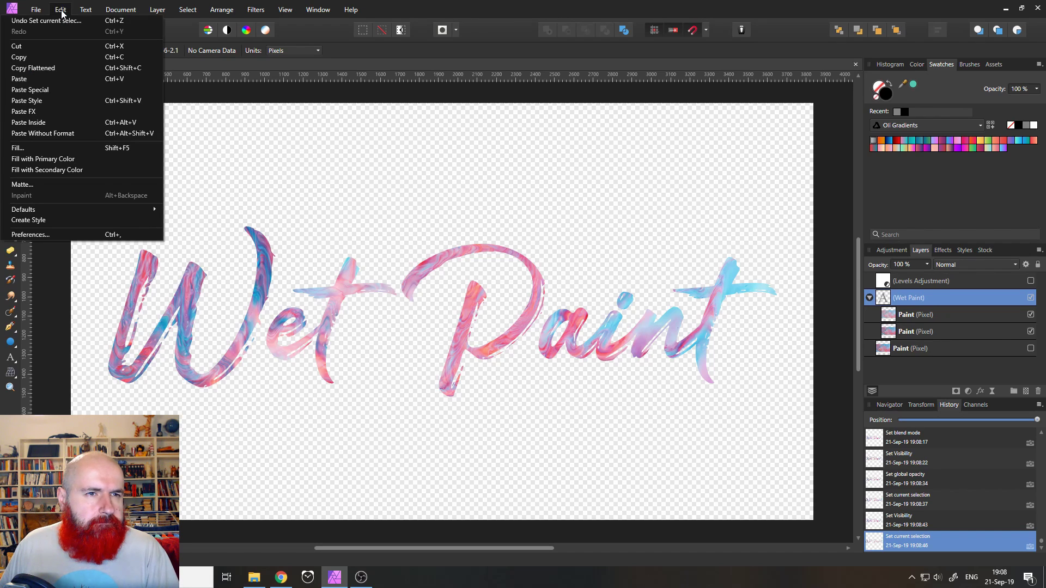
pyautogui.click(63, 68)
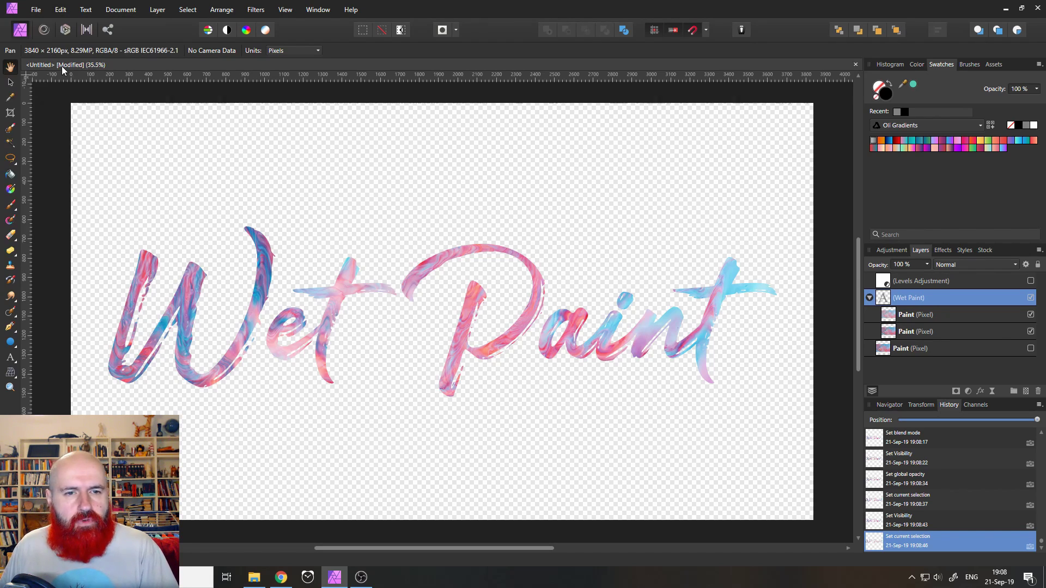
pyautogui.click(65, 10)
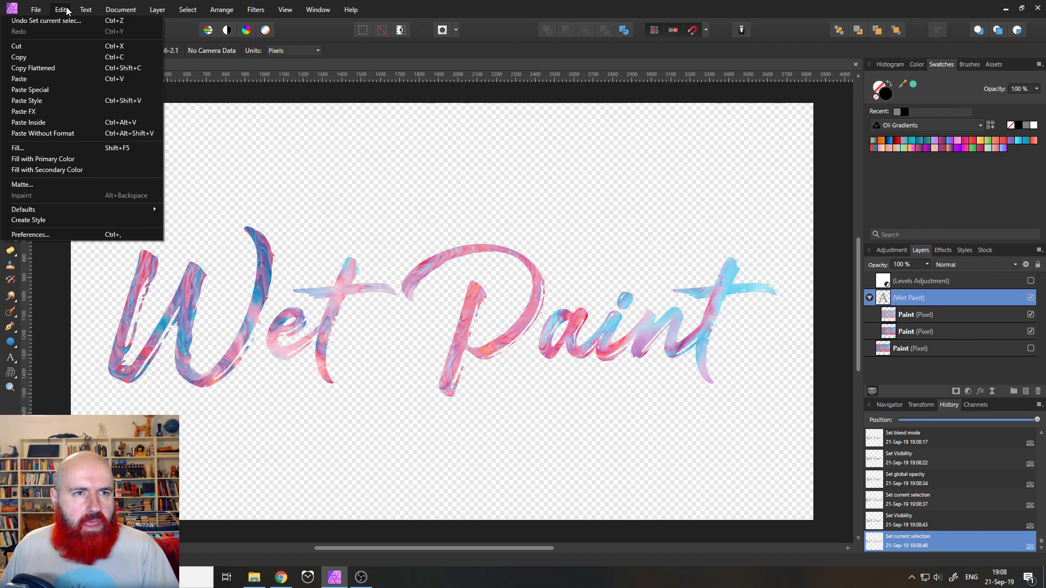
pyautogui.click(42, 79)
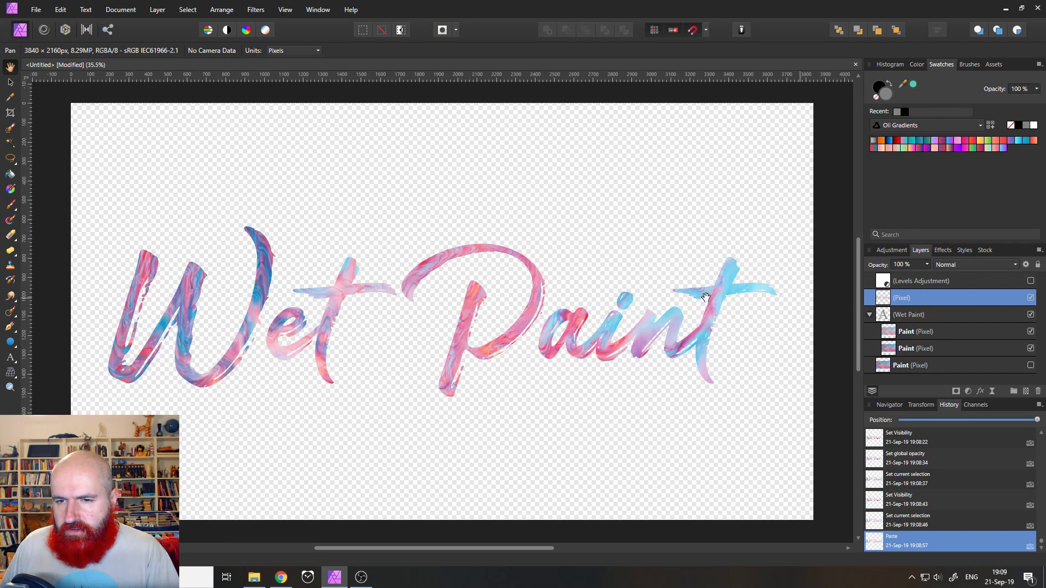
# Step: Test-move and undo the pasted copy, hide and collapse the Wet Paint group, re-enable Levels
pyautogui.click(9, 82)
pyautogui.moveTo(439, 317)
pyautogui.mouseDown()
pyautogui.moveTo(443, 205)
pyautogui.moveTo(413, 240)
pyautogui.moveTo(444, 258)
pyautogui.moveTo(433, 219)
pyautogui.mouseUp()
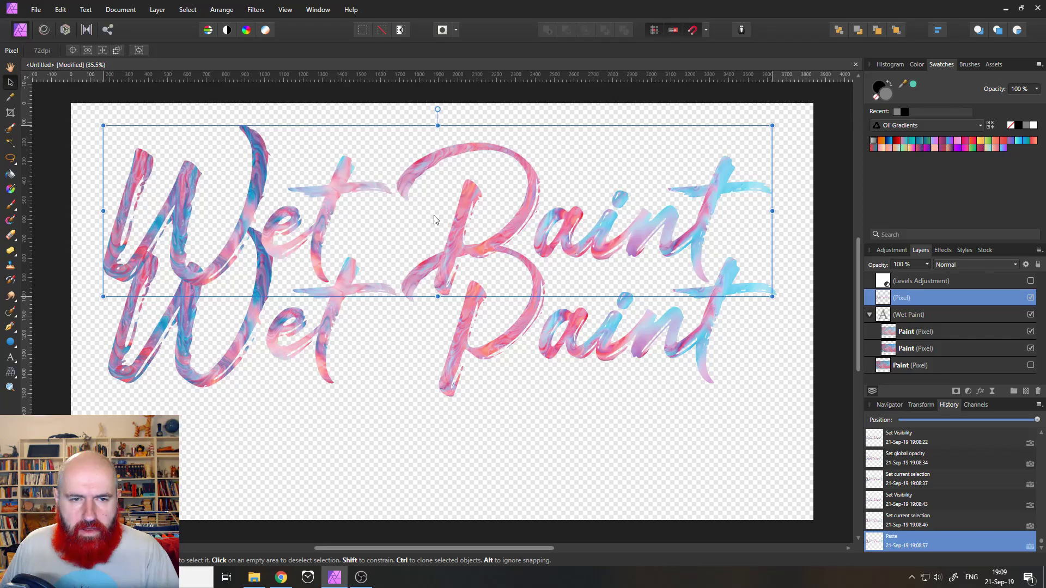
pyautogui.hotkey('ctrl', 'z')
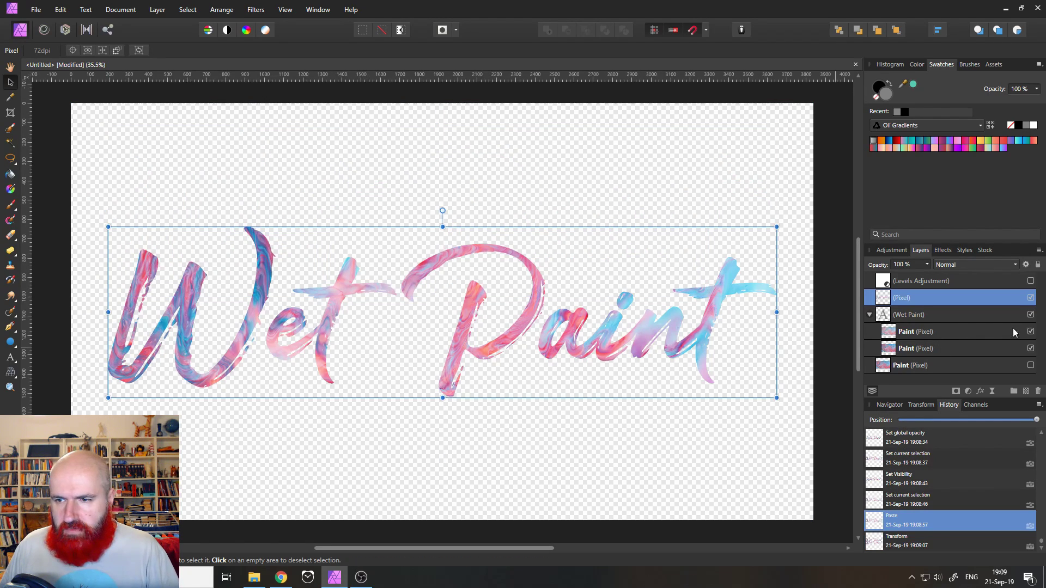
pyautogui.click(1031, 315)
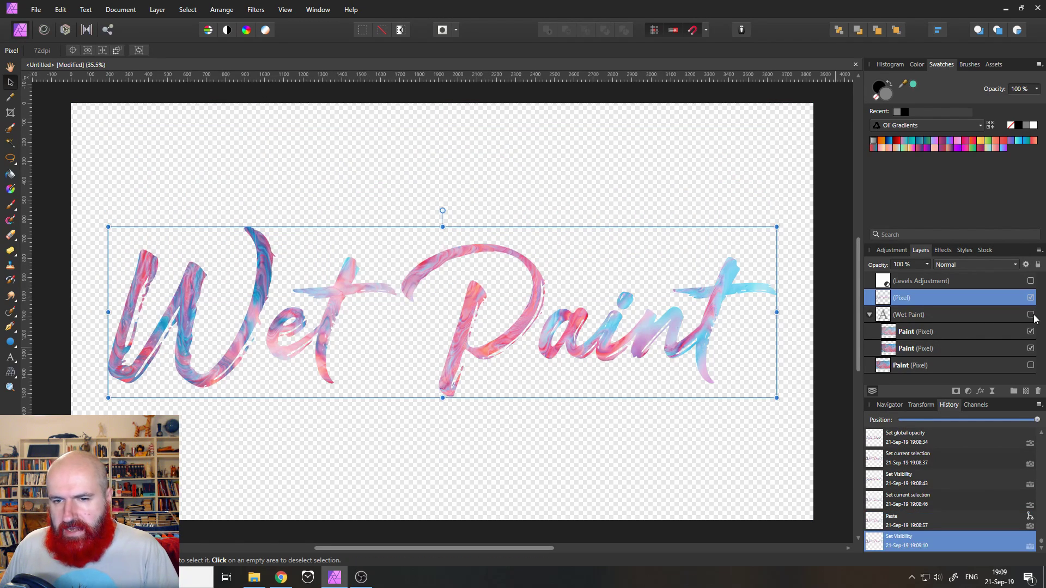
pyautogui.click(870, 314)
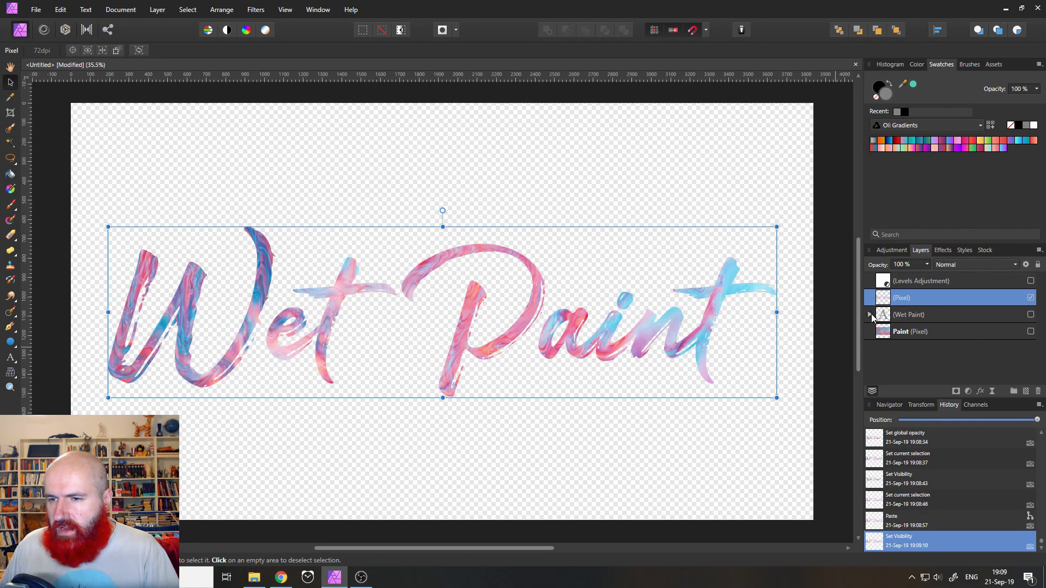
pyautogui.click(1030, 281)
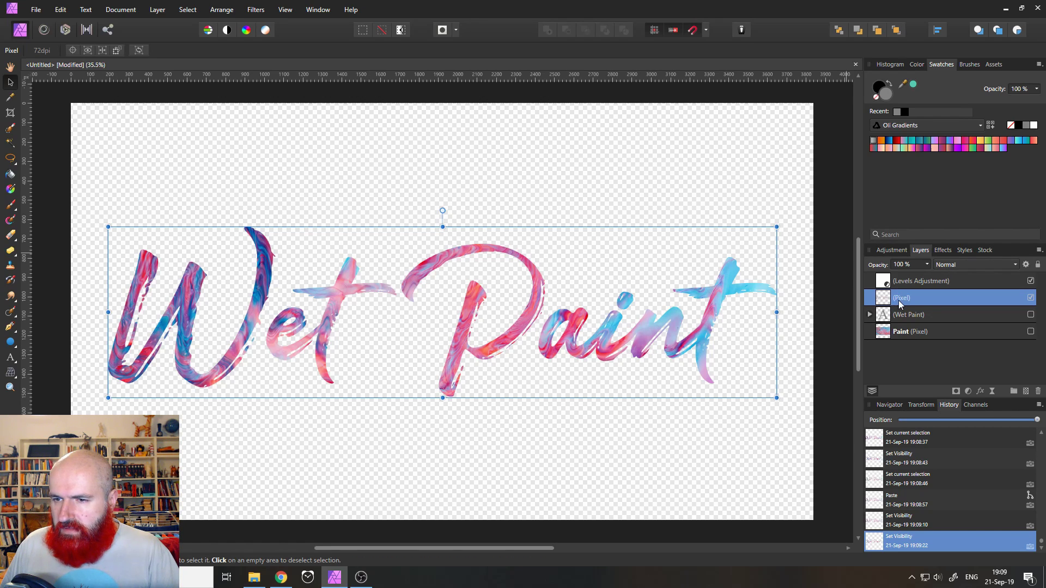
pyautogui.moveTo(884, 300); pyautogui.dragTo(886, 303)
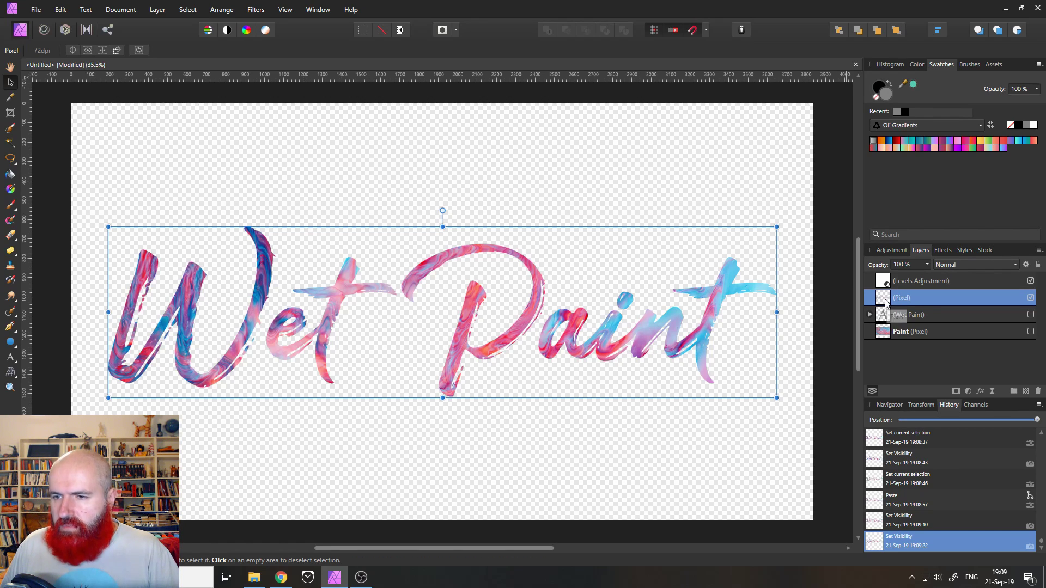
# Step: Enable the 3D layer effect with 21.9 px radius, 0 px soften, 45% specular and 78% shininess
pyautogui.click(946, 255)
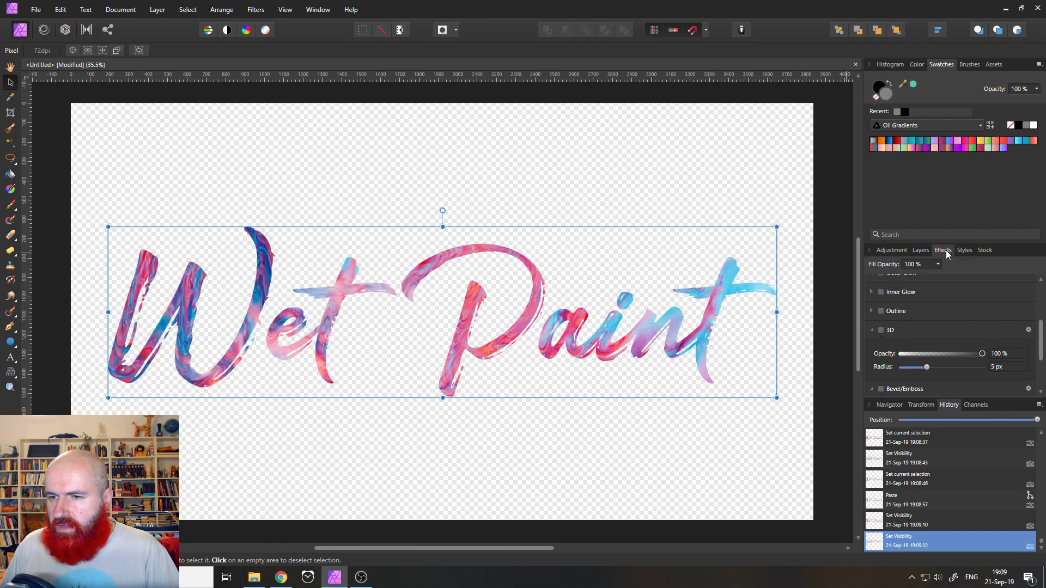
pyautogui.click(882, 332)
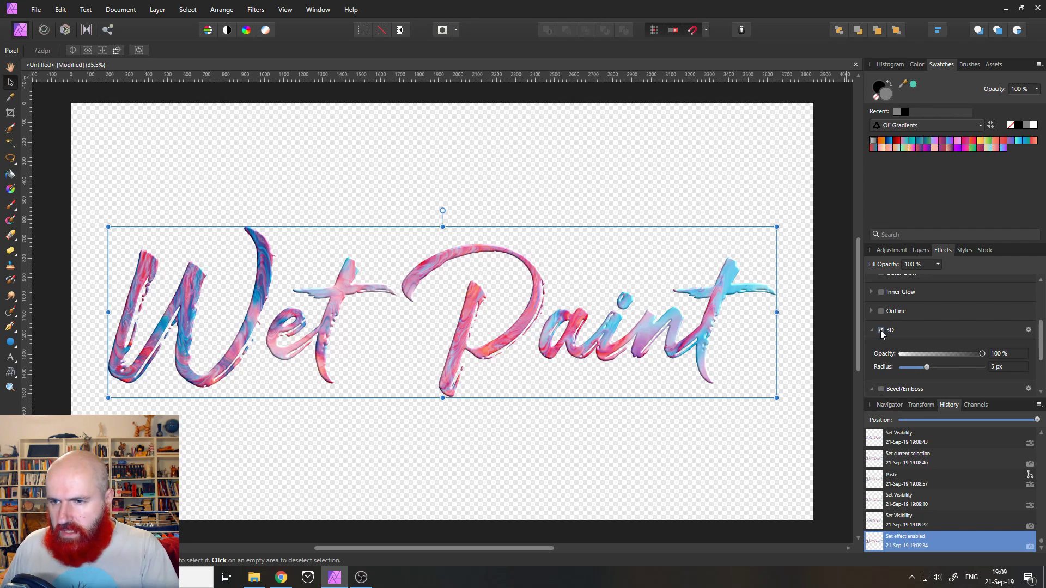
pyautogui.click(1029, 330)
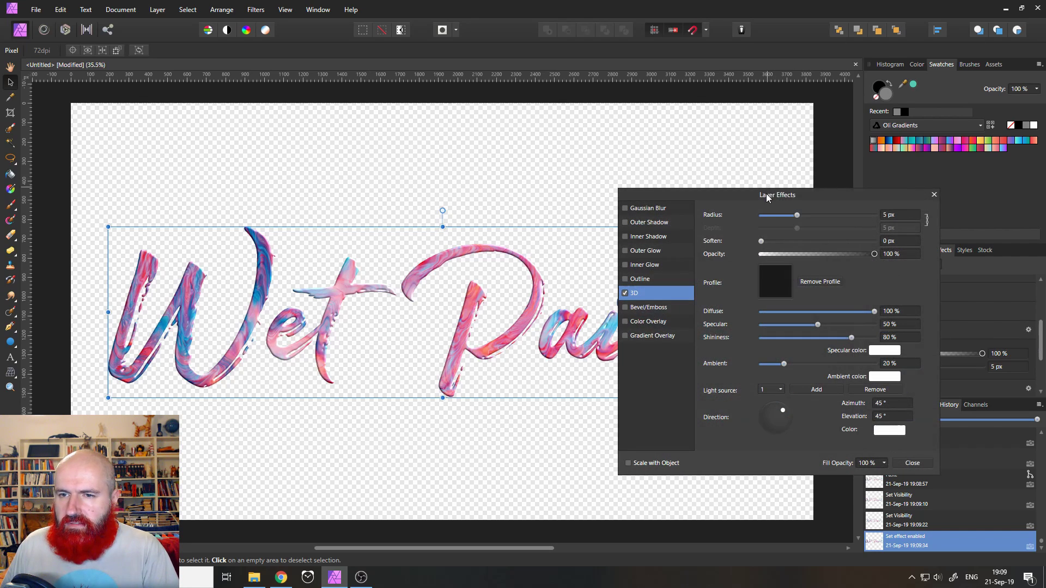
pyautogui.moveTo(765, 197); pyautogui.dragTo(789, 258)
pyautogui.moveTo(792, 254); pyautogui.dragTo(780, 257)
pyautogui.moveTo(708, 234); pyautogui.dragTo(812, 167)
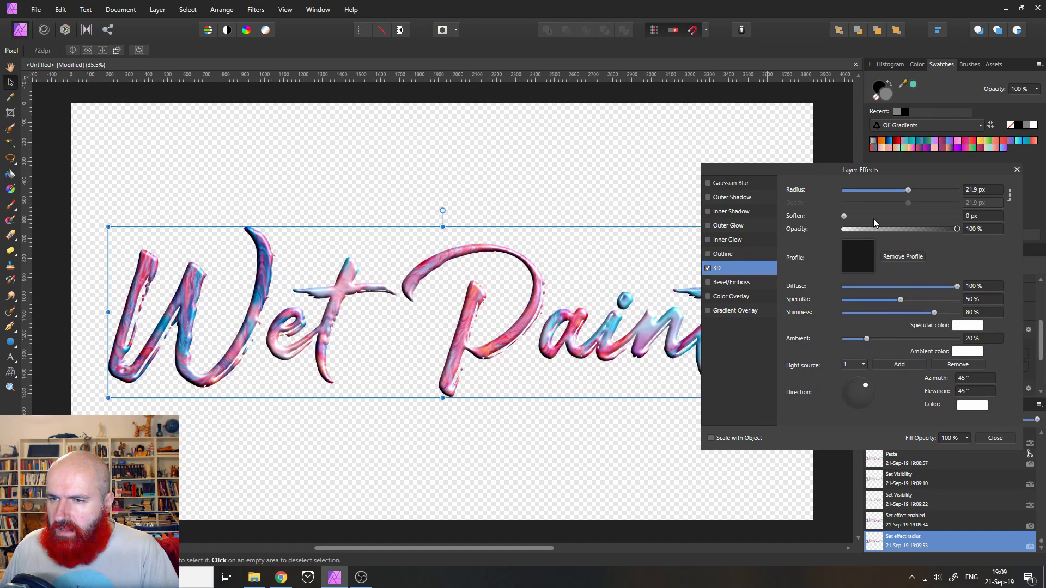
pyautogui.moveTo(849, 217); pyautogui.dragTo(815, 216)
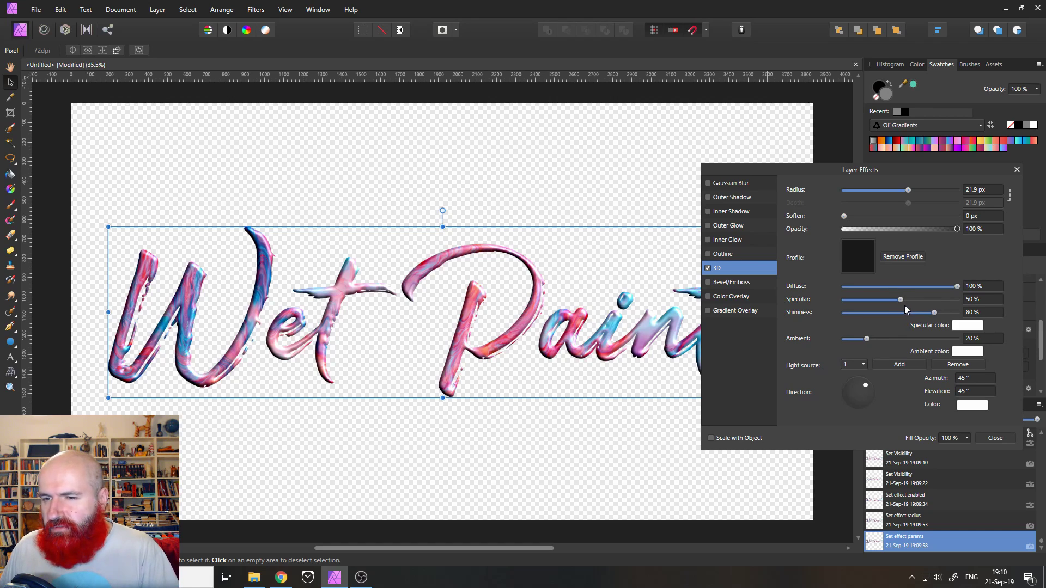
pyautogui.moveTo(901, 299); pyautogui.dragTo(934, 317)
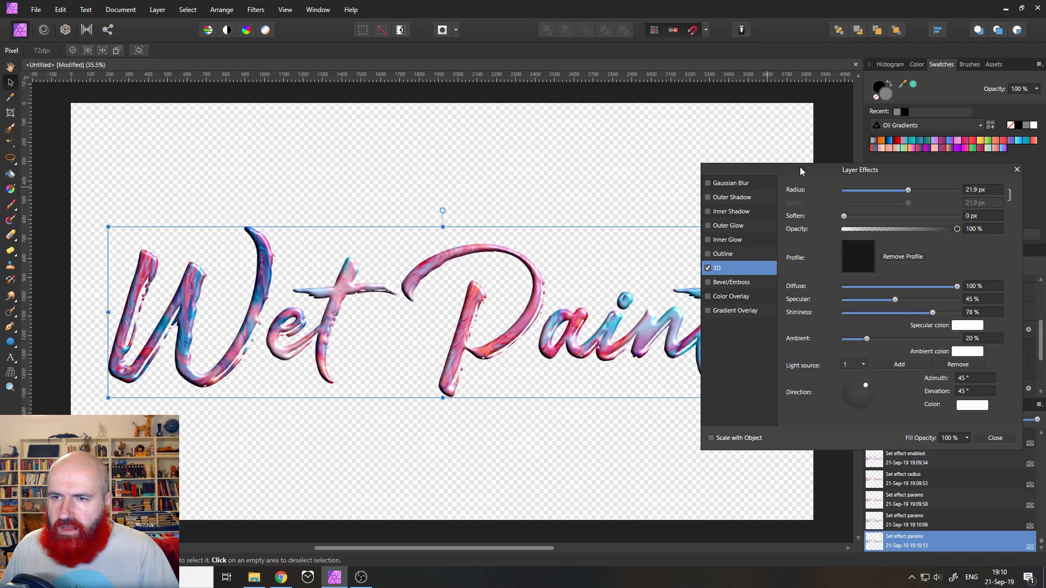
pyautogui.moveTo(800, 167); pyautogui.dragTo(778, 93)
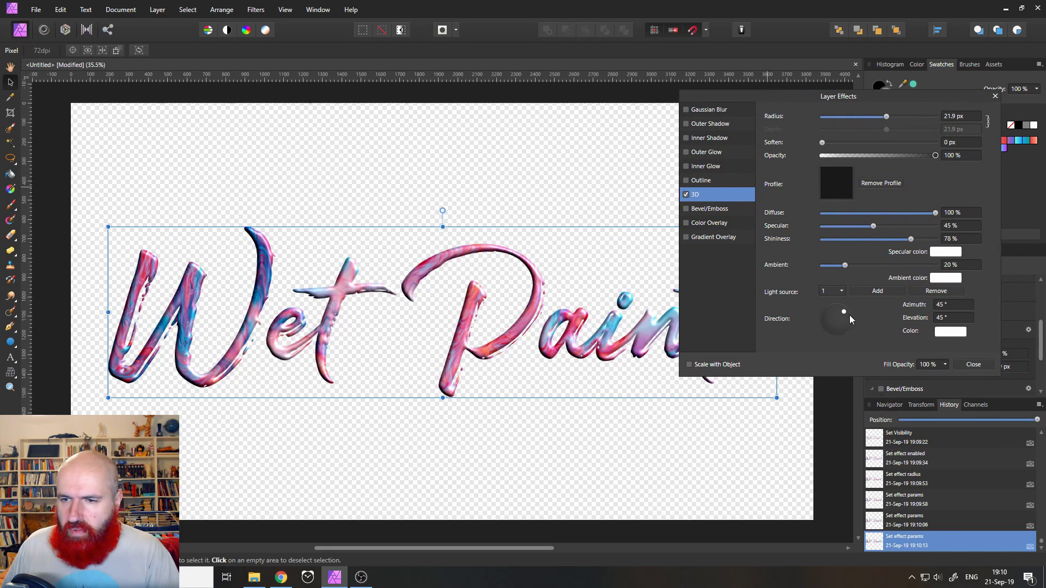
# Step: Re-aim the 3D light, set ambient to 0%, and add a dark grey second light
pyautogui.moveTo(845, 312); pyautogui.dragTo(847, 313)
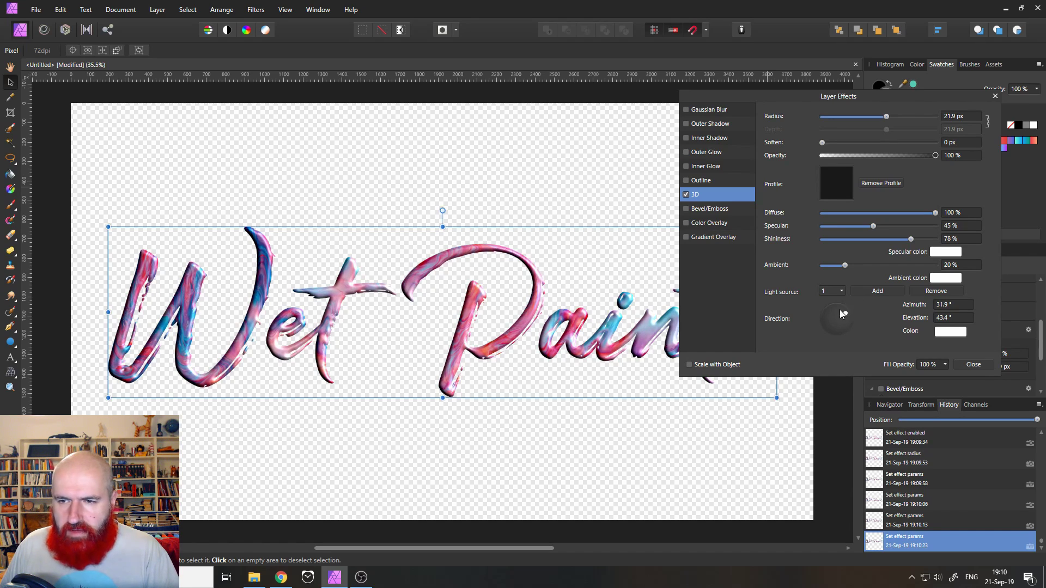
pyautogui.click(874, 292)
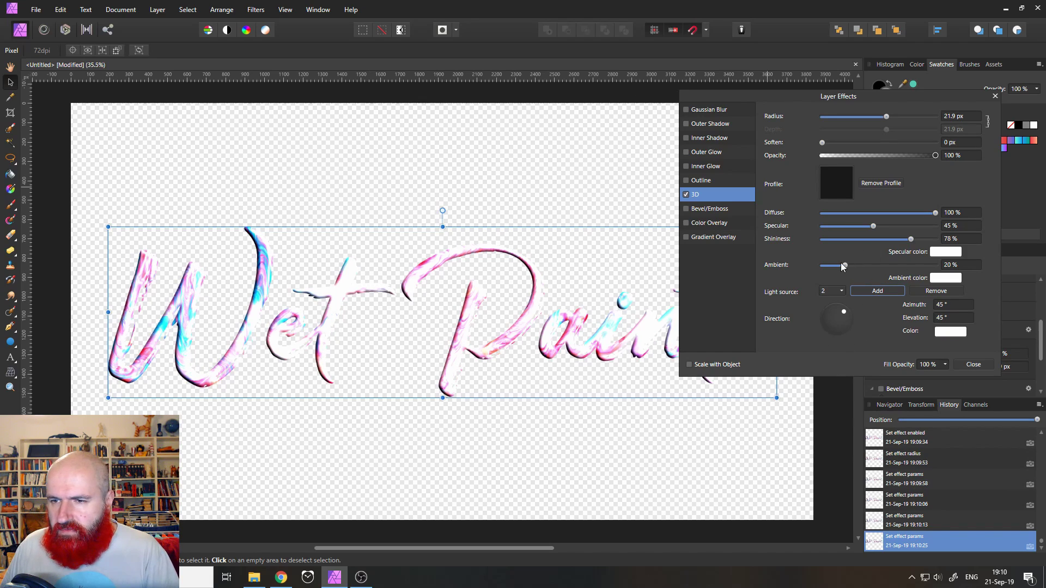
pyautogui.moveTo(844, 266); pyautogui.dragTo(798, 271)
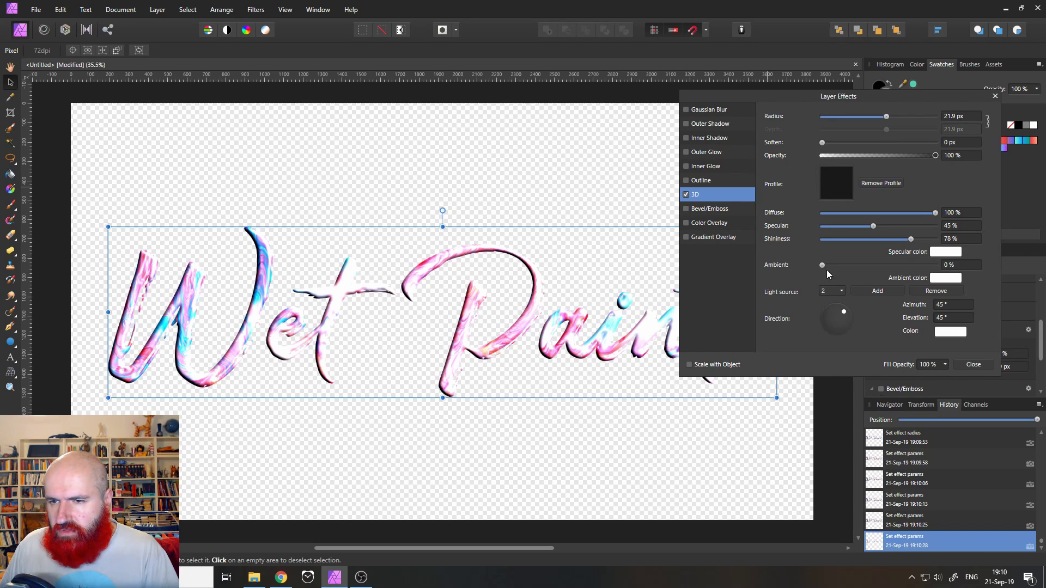
pyautogui.moveTo(844, 312); pyautogui.dragTo(828, 312)
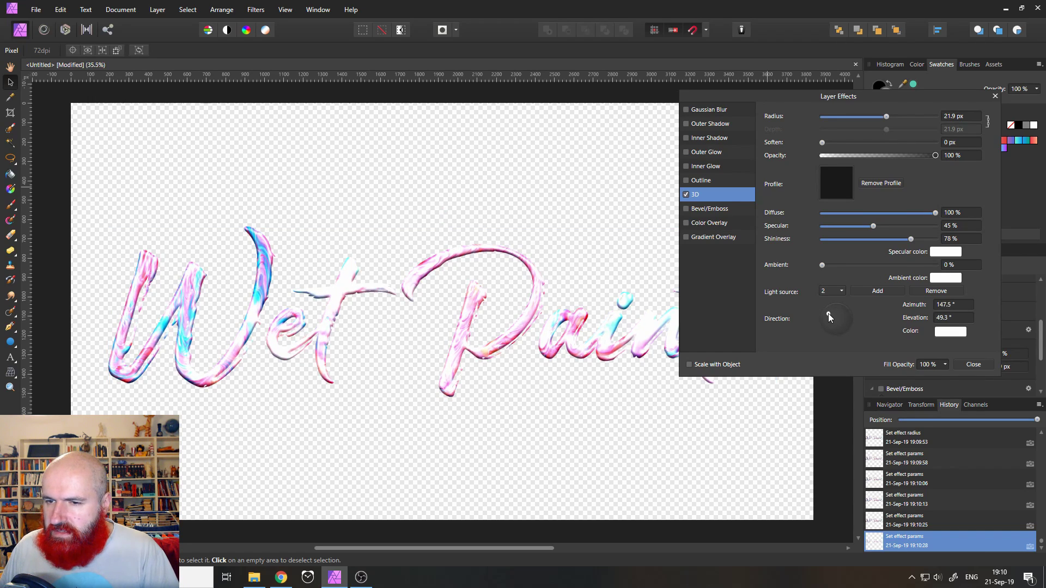
pyautogui.click(944, 337)
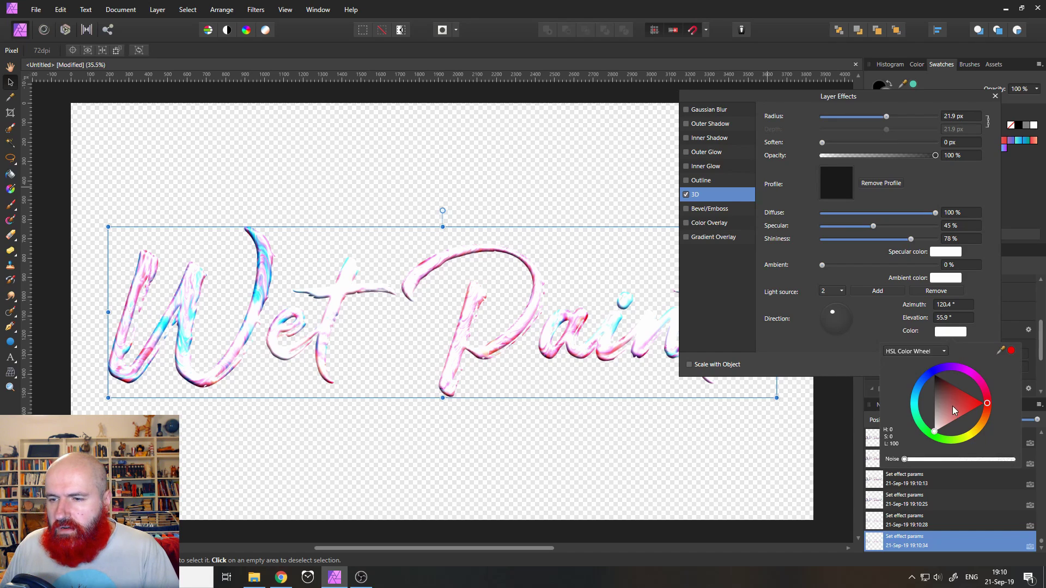
pyautogui.moveTo(932, 404); pyautogui.dragTo(927, 390)
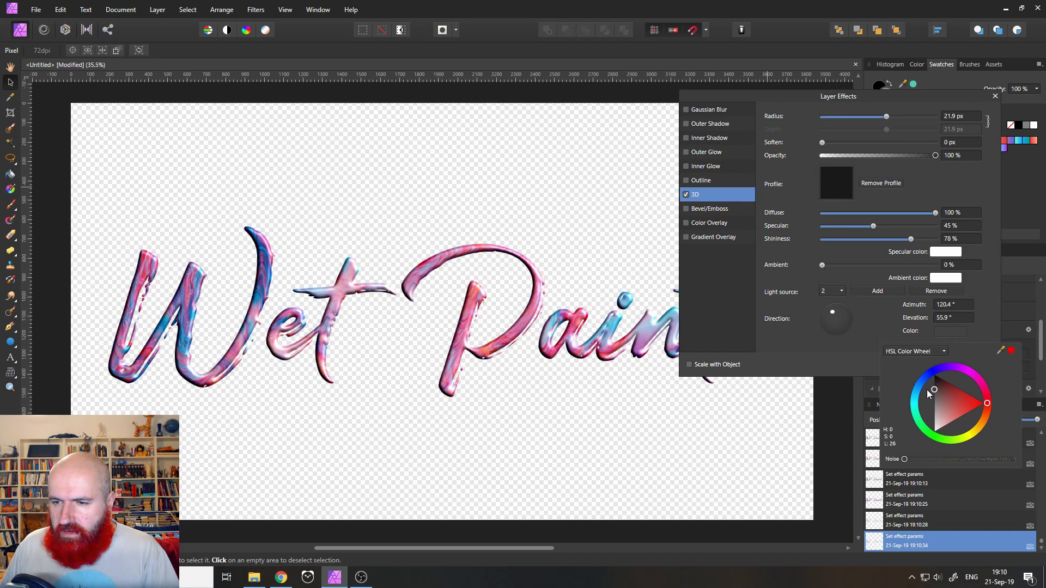
pyautogui.moveTo(832, 312); pyautogui.dragTo(832, 330)
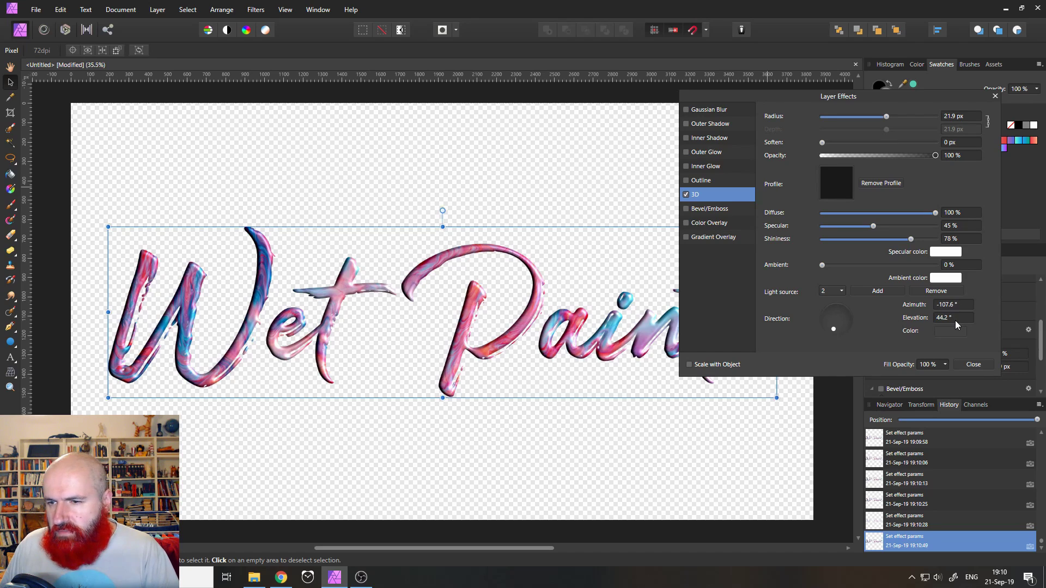
# Step: Add a third dark grey 3D light source and adjust its direction
pyautogui.click(877, 293)
pyautogui.click(948, 332)
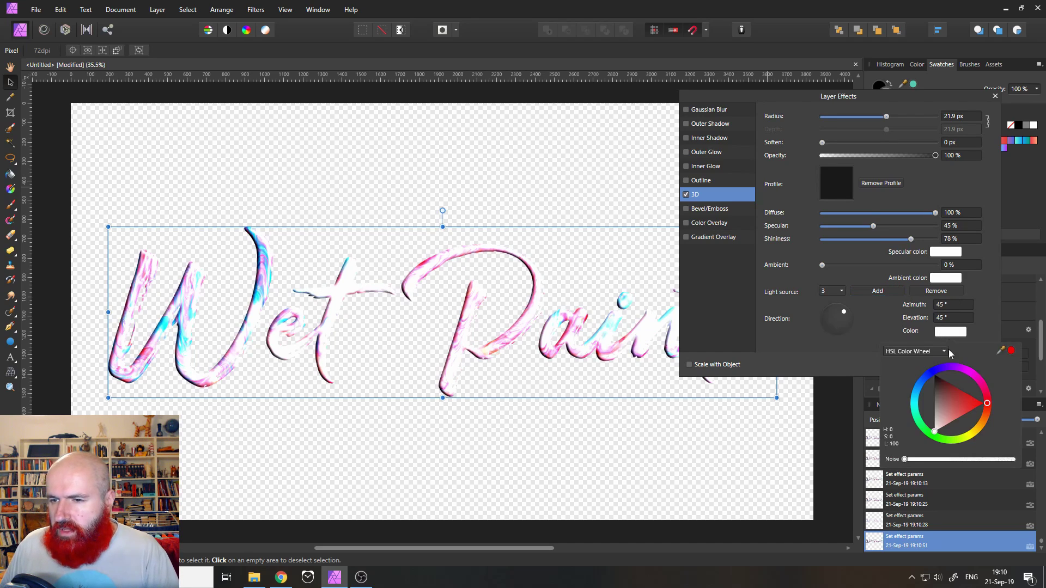
pyautogui.click(934, 392)
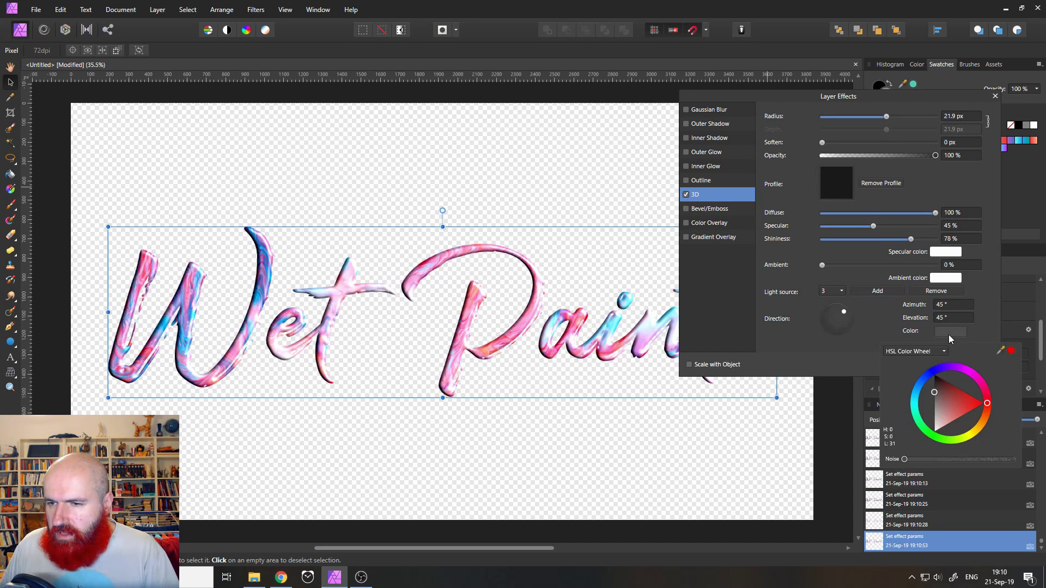
pyautogui.click(845, 312)
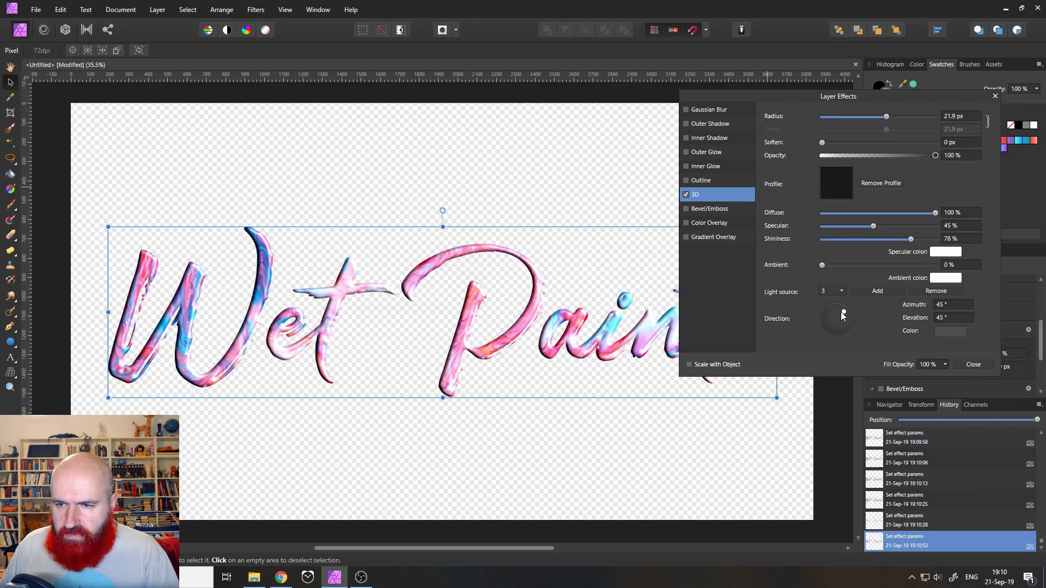
pyautogui.moveTo(820, 314)
pyautogui.mouseDown()
pyautogui.moveTo(858, 337)
pyautogui.moveTo(861, 326)
pyautogui.moveTo(828, 319)
pyautogui.moveTo(843, 343)
pyautogui.moveTo(843, 326)
pyautogui.moveTo(821, 315)
pyautogui.mouseUp()
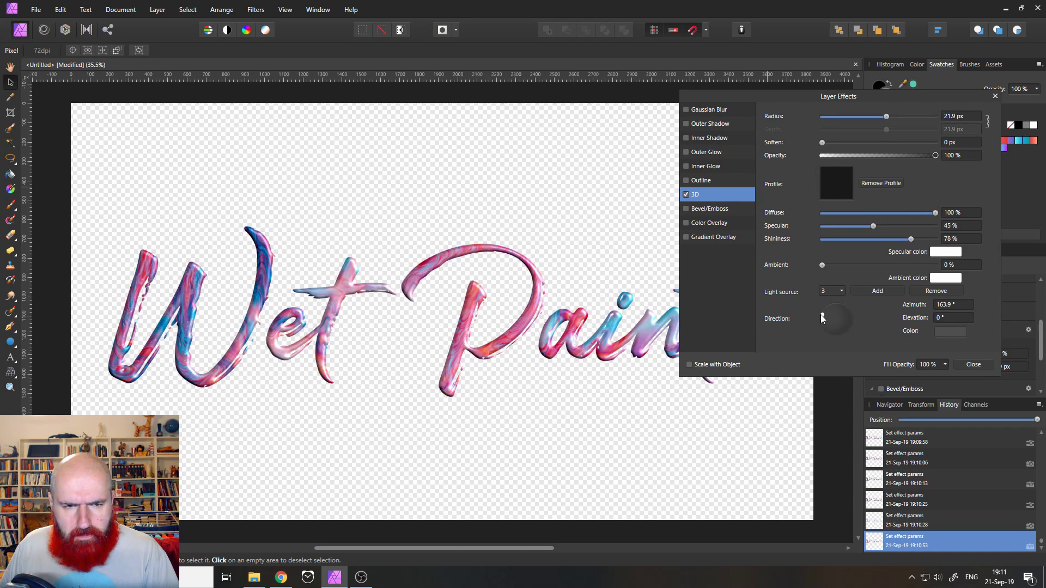
# Step: Add a fourth 3D light in dark rust-orange, aimed low from the left at 0° elevation
pyautogui.click(884, 296)
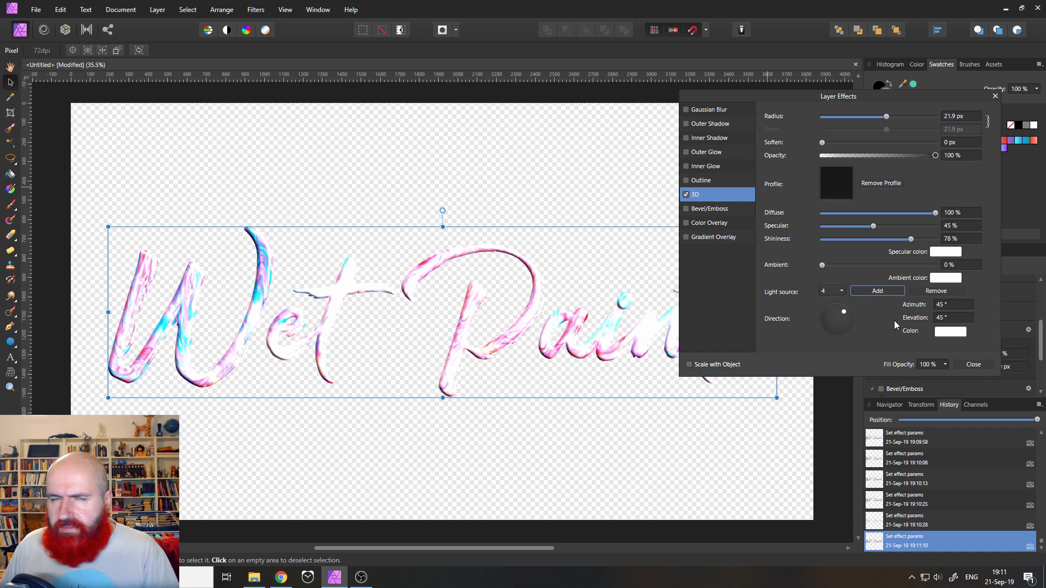
pyautogui.click(950, 336)
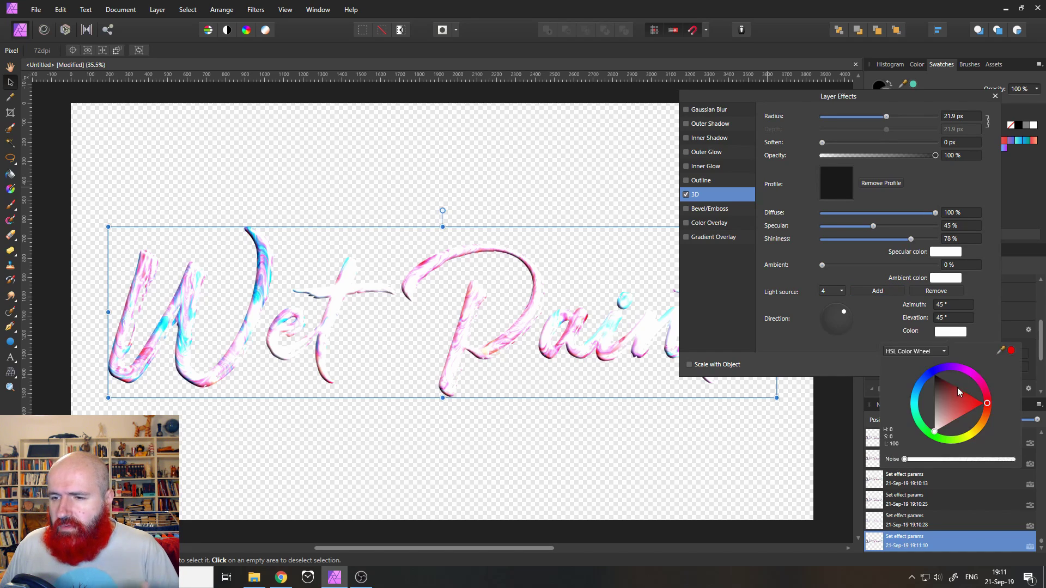
pyautogui.click(981, 418)
pyautogui.moveTo(960, 404); pyautogui.dragTo(967, 399)
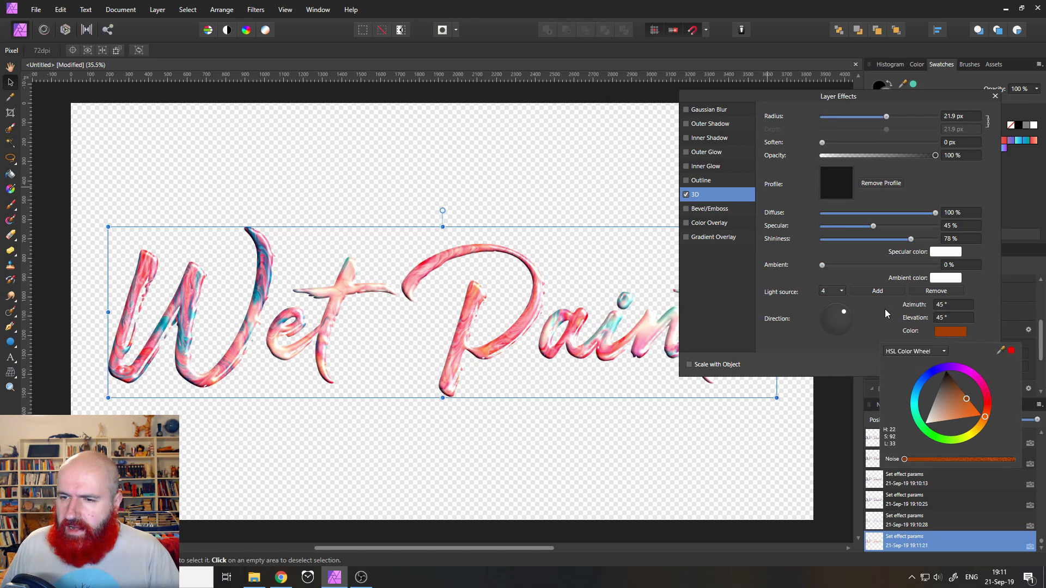
pyautogui.moveTo(845, 313); pyautogui.dragTo(823, 309)
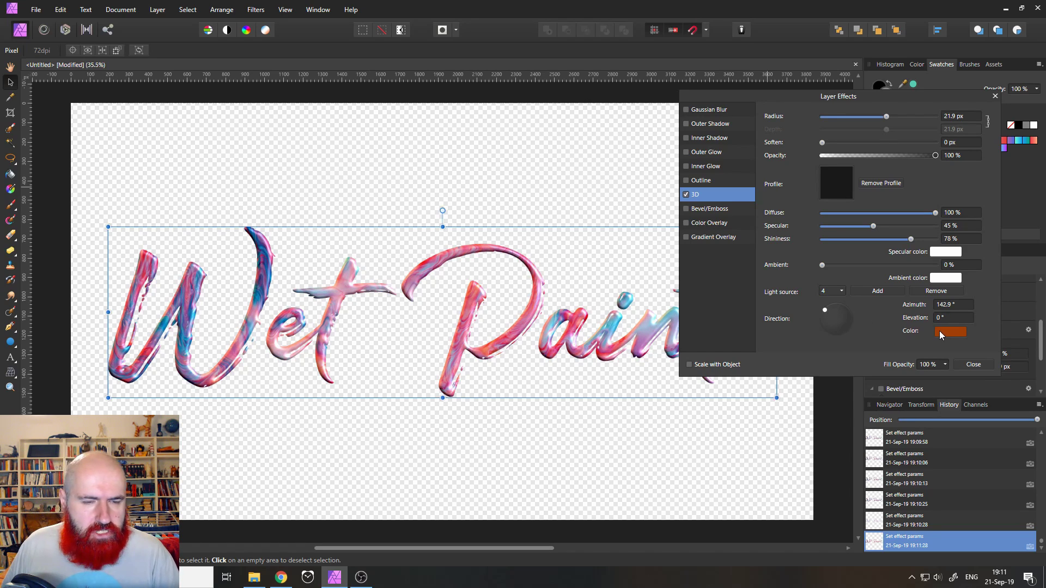
pyautogui.click(944, 335)
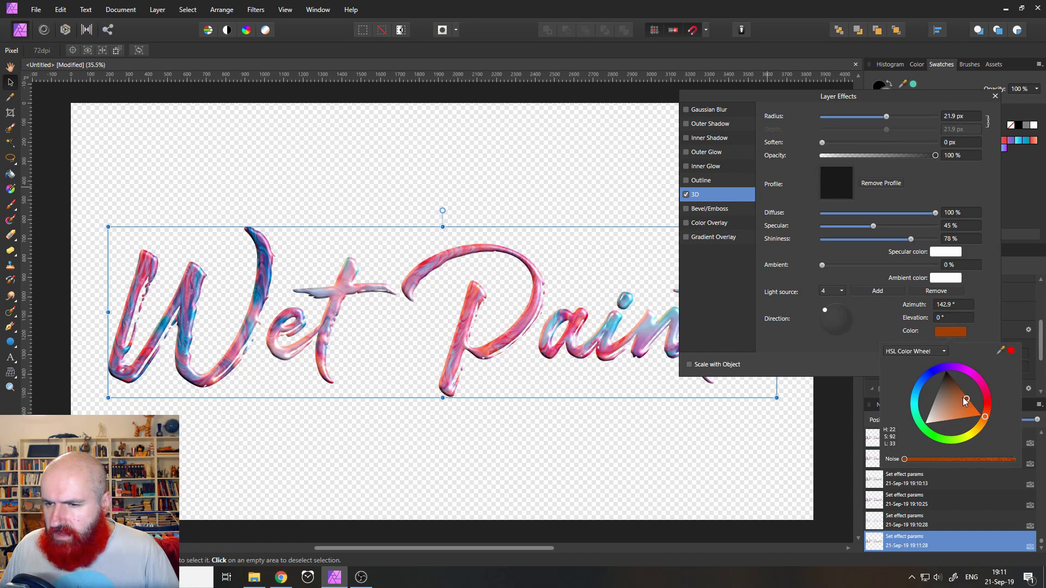
pyautogui.moveTo(967, 404)
pyautogui.mouseDown()
pyautogui.moveTo(952, 381)
pyautogui.moveTo(966, 388)
pyautogui.moveTo(961, 380)
pyautogui.moveTo(962, 402)
pyautogui.moveTo(948, 394)
pyautogui.moveTo(962, 397)
pyautogui.mouseUp()
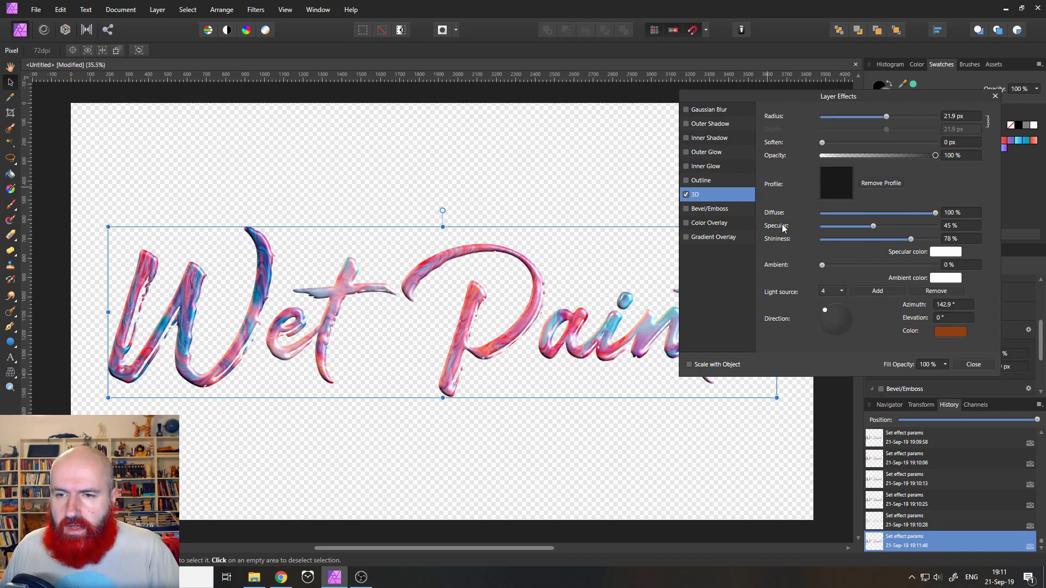
# Step: Enable an Inner Bevel/Emboss with its lighting elevation raised to 75°
pyautogui.click(686, 209)
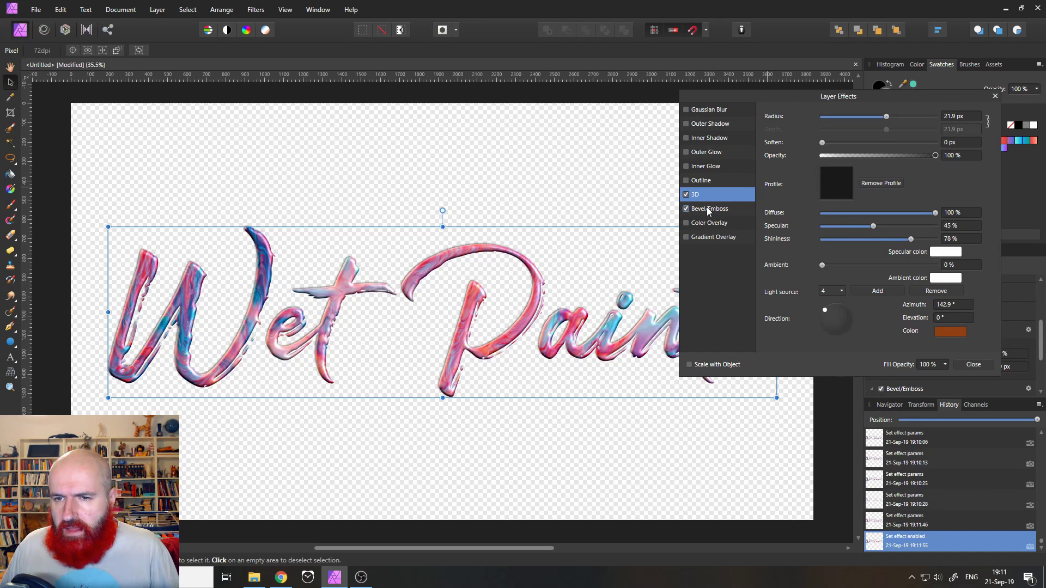
pyautogui.click(707, 209)
pyautogui.click(831, 116)
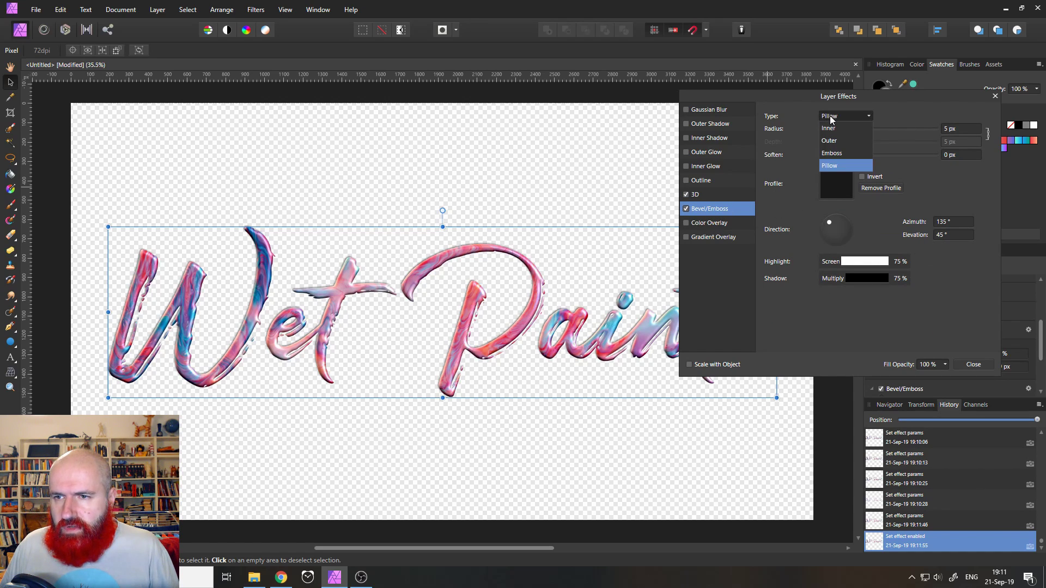
pyautogui.click(829, 129)
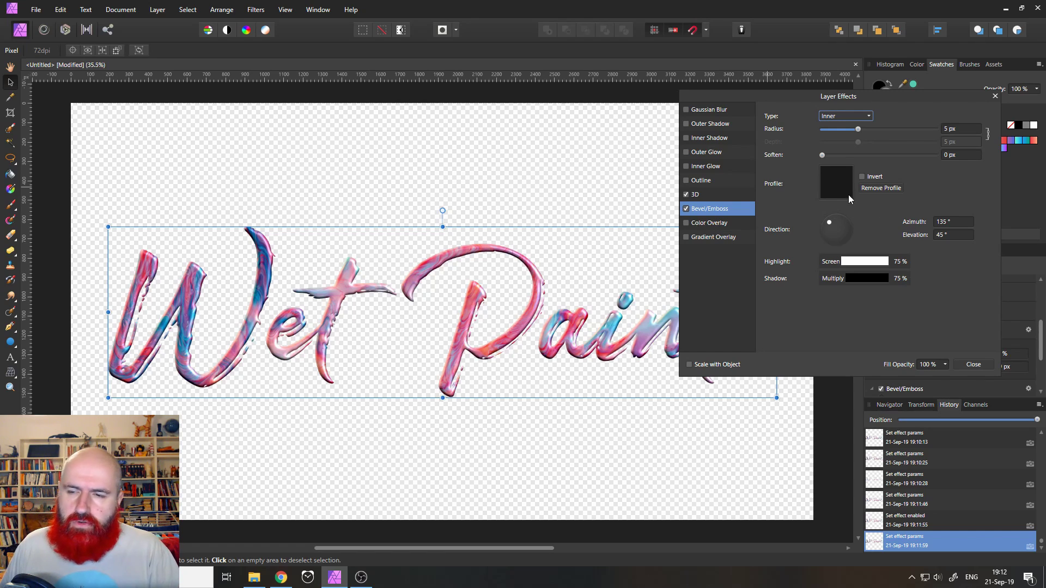
pyautogui.moveTo(829, 223)
pyautogui.mouseDown()
pyautogui.moveTo(838, 234)
pyautogui.moveTo(829, 223)
pyautogui.moveTo(829, 238)
pyautogui.moveTo(845, 237)
pyautogui.moveTo(828, 219)
pyautogui.moveTo(825, 229)
pyautogui.moveTo(846, 223)
pyautogui.moveTo(833, 227)
pyautogui.mouseUp()
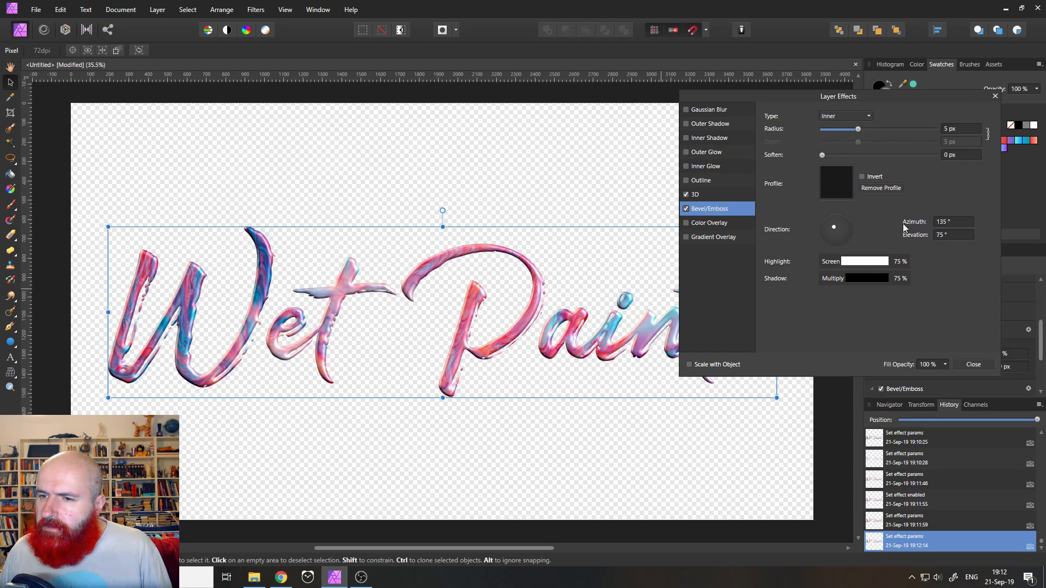
# Step: Lower the bevel highlight opacity to 58% and close the layer effects settings
pyautogui.click(865, 263)
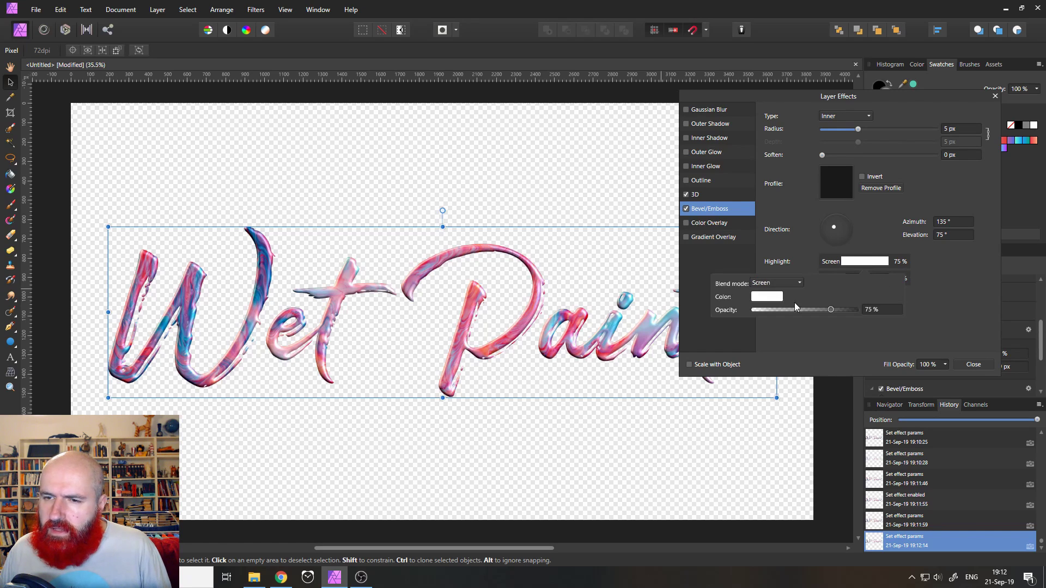
pyautogui.moveTo(830, 310)
pyautogui.mouseDown()
pyautogui.moveTo(773, 308)
pyautogui.moveTo(812, 310)
pyautogui.mouseUp()
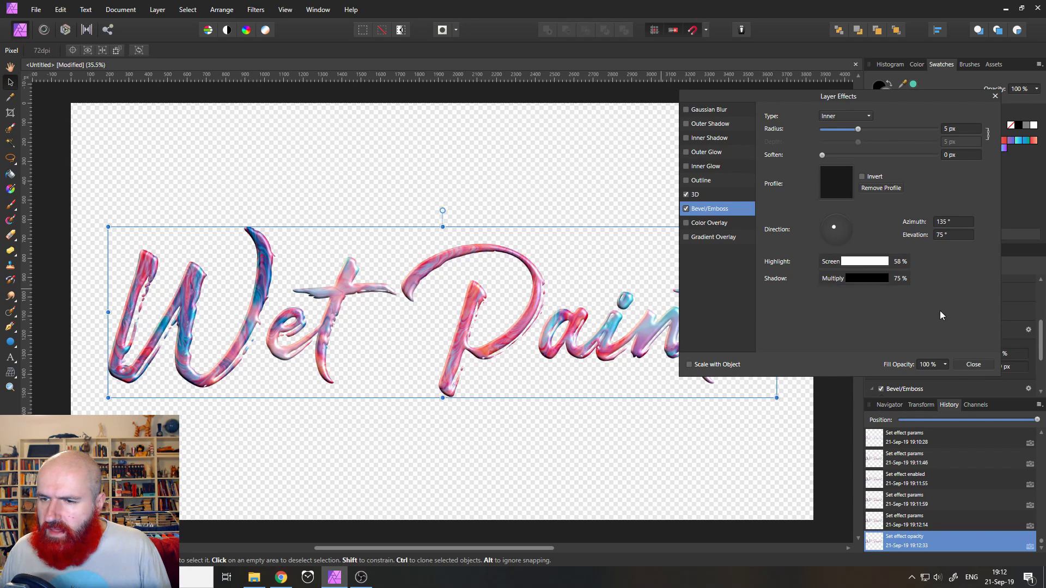
pyautogui.click(973, 364)
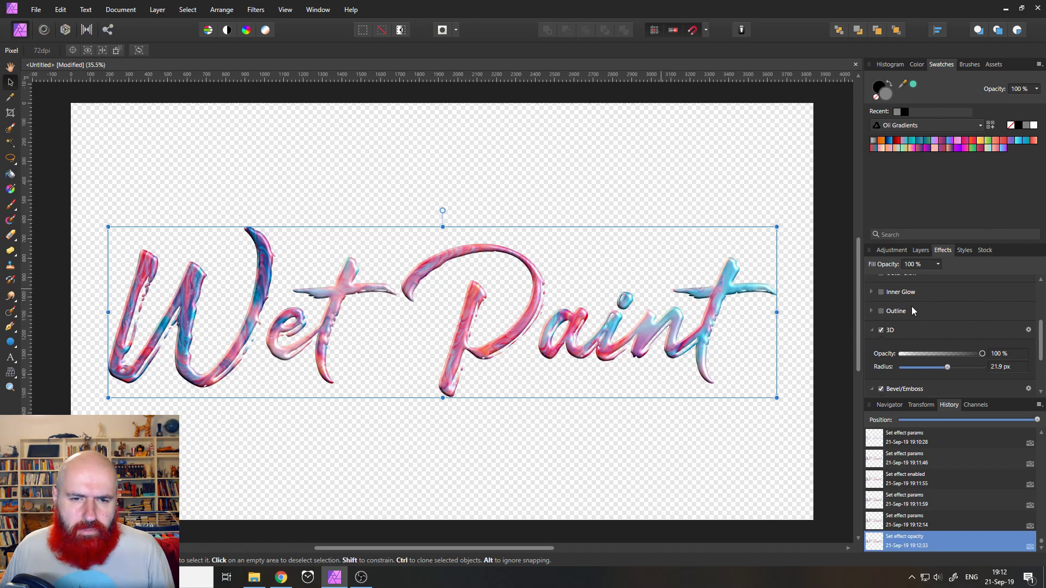
# Step: Enable a soft black Outer Shadow on the lettering at 33% opacity with a 6.1 px offset
pyautogui.scroll(3, 901, 321)
pyautogui.scroll(2, 901, 321)
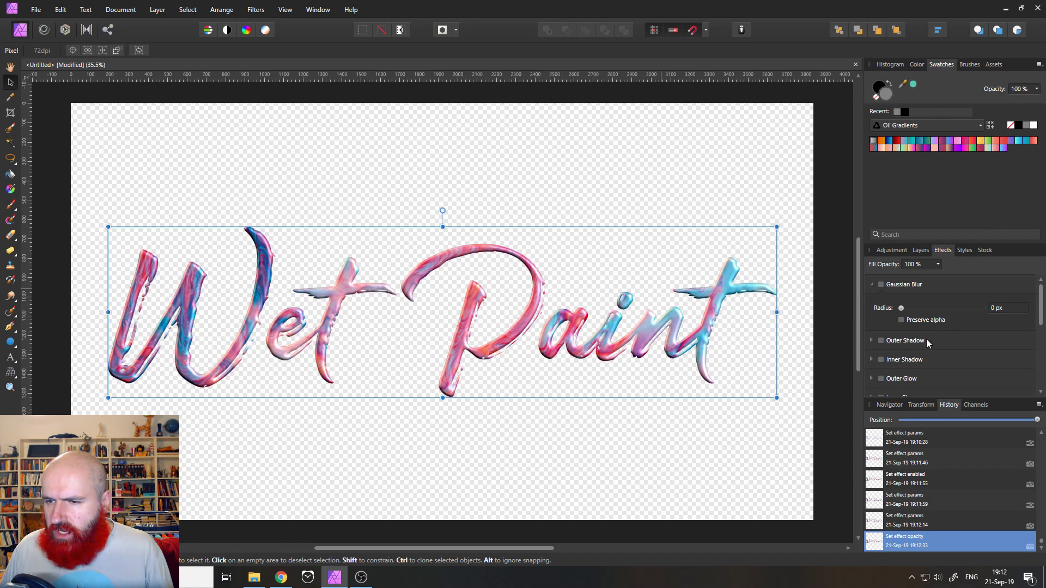
pyautogui.click(881, 341)
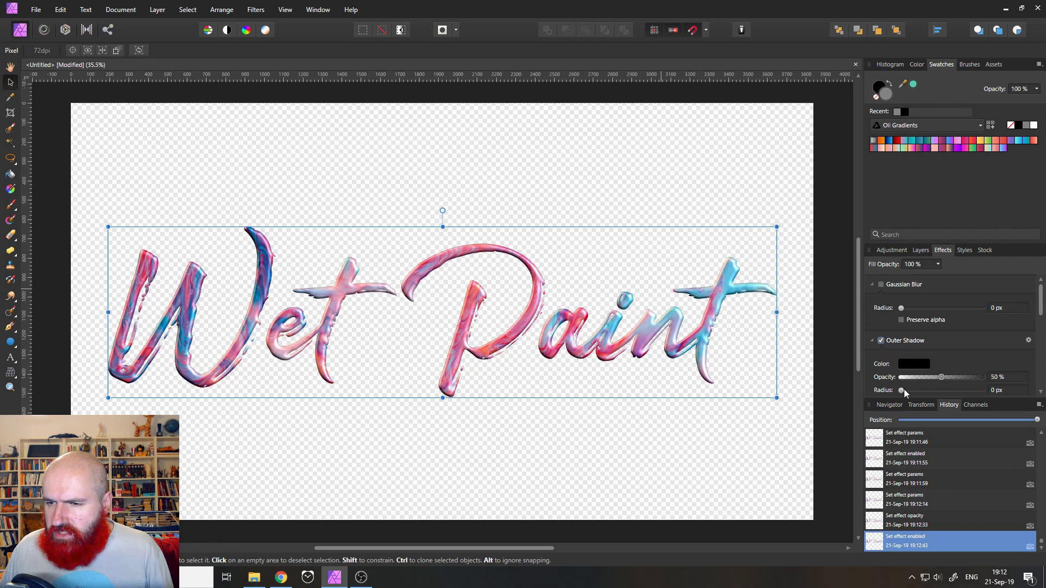
pyautogui.moveTo(903, 390); pyautogui.dragTo(942, 391)
pyautogui.scroll(-1, 953, 361)
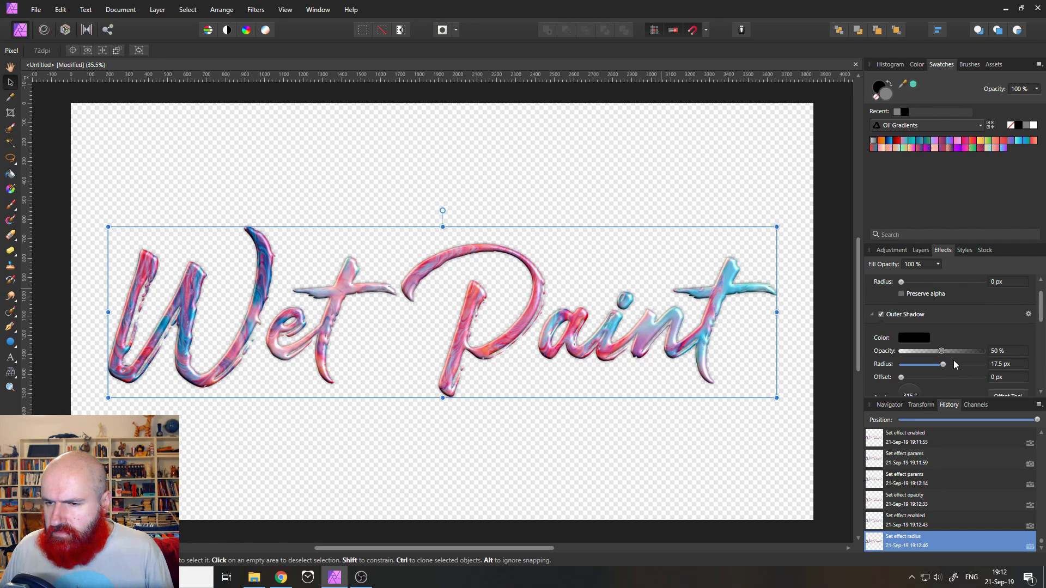
pyautogui.moveTo(902, 377); pyautogui.dragTo(922, 351)
pyautogui.click(871, 314)
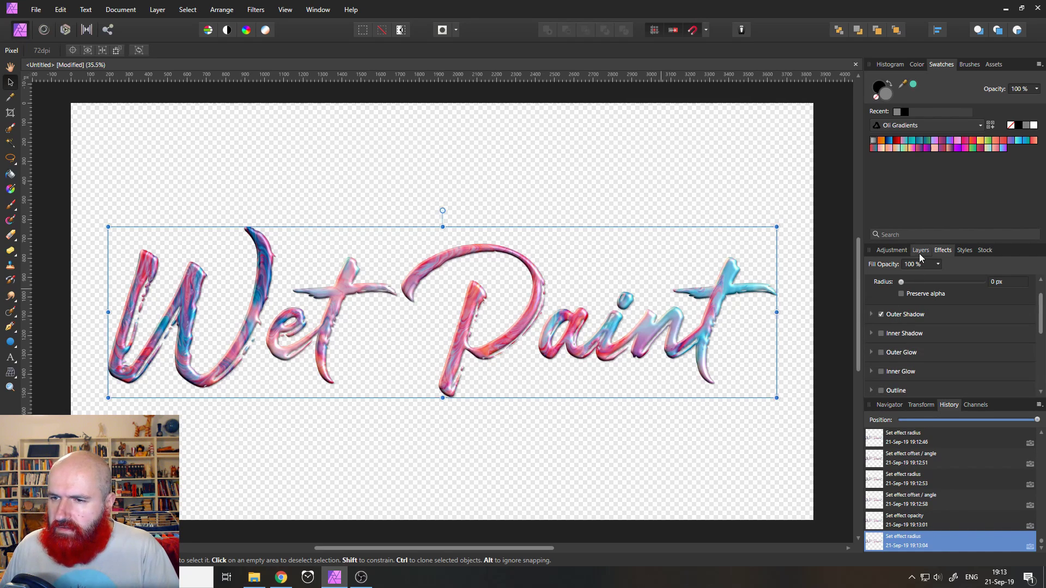
# Step: With the Paint pixel layer selected, add a solid grey Fill layer as the background
pyautogui.click(920, 251)
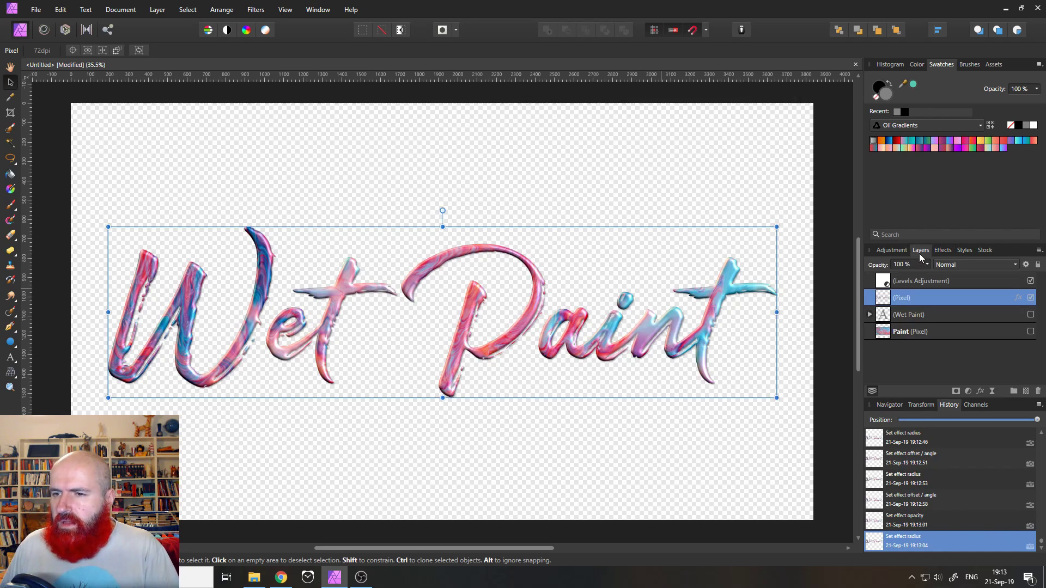
pyautogui.click(886, 335)
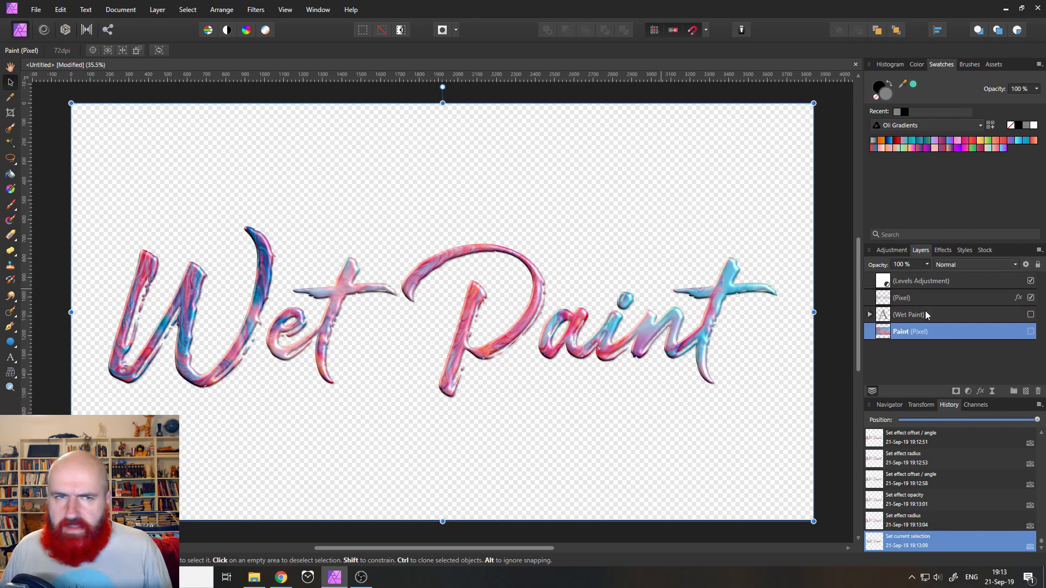
pyautogui.click(157, 11)
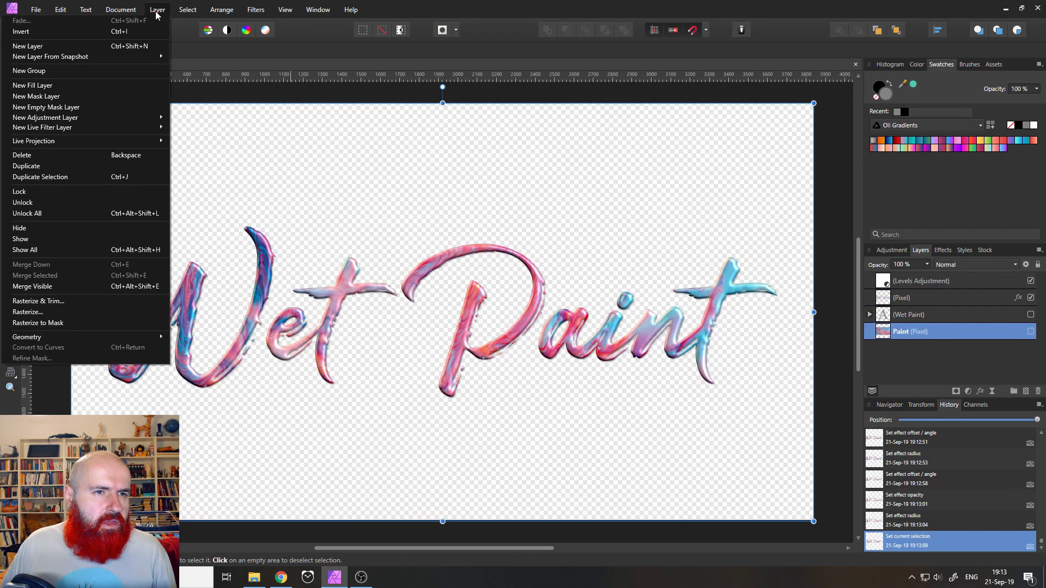
pyautogui.click(117, 85)
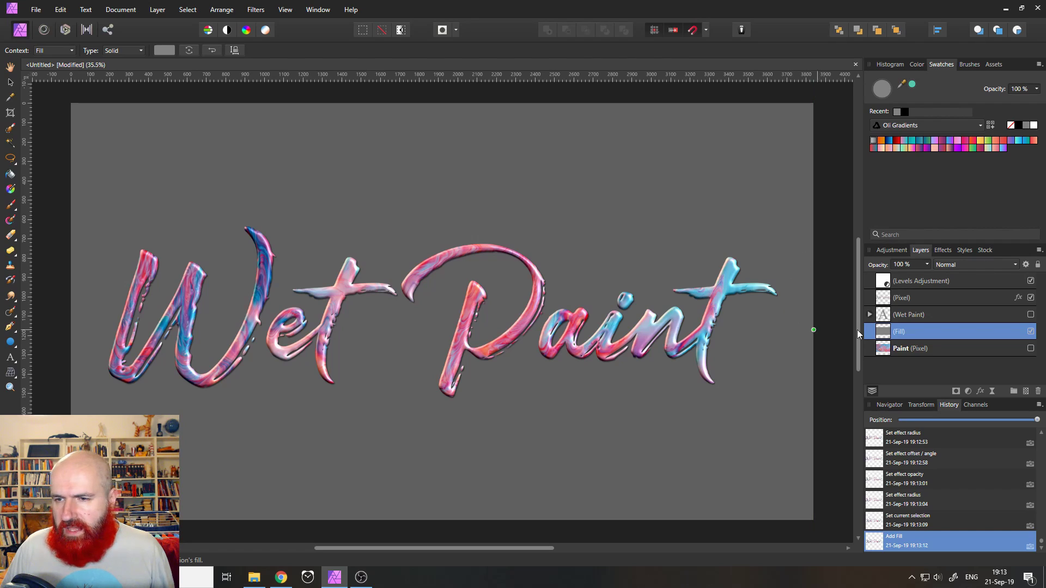
# Step: Lower the pixel layer's 3D effect opacity from 100% to 86%
pyautogui.click(883, 298)
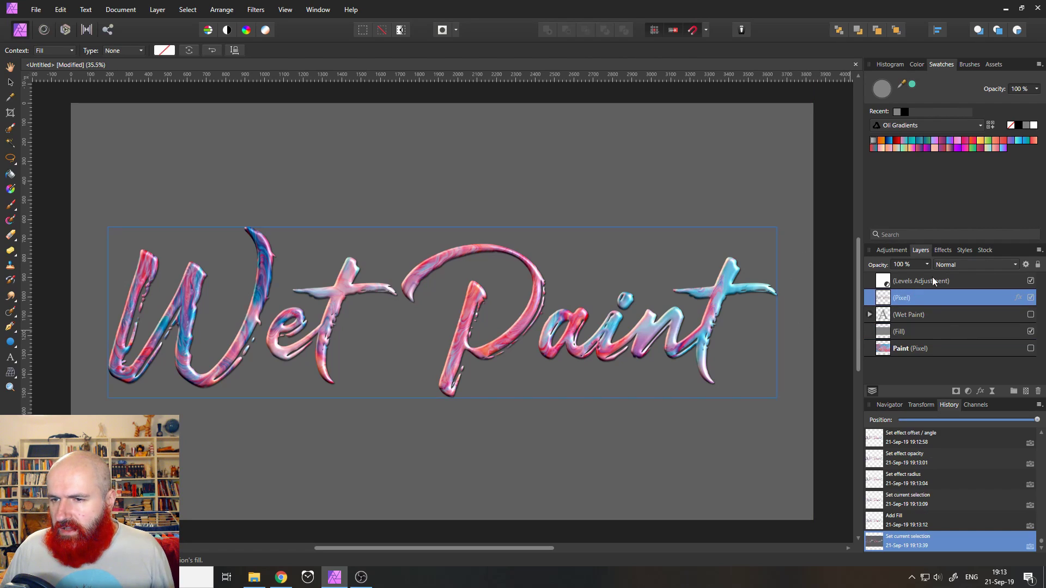
pyautogui.click(943, 251)
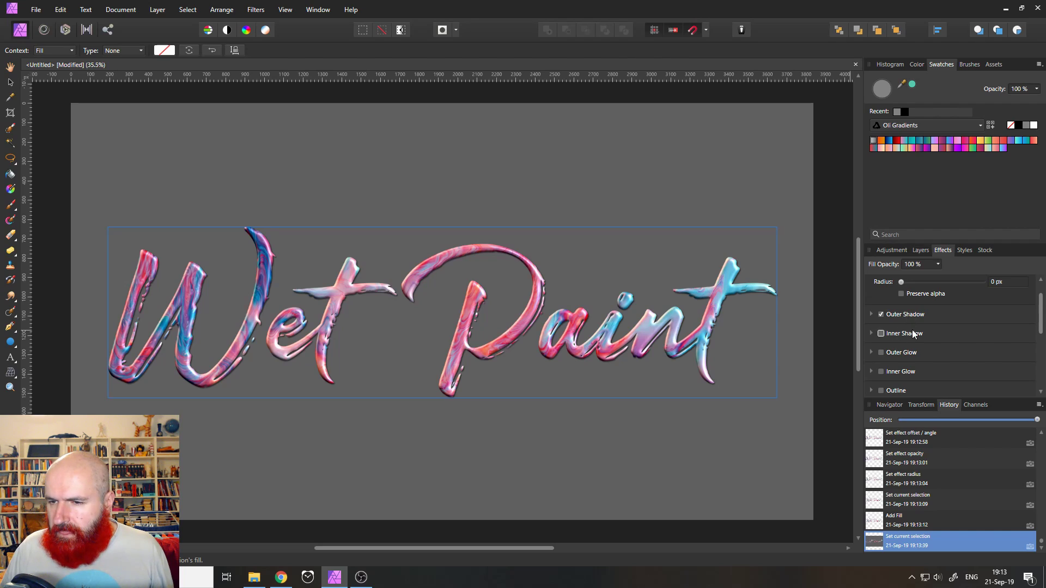
pyautogui.scroll(-2, 913, 325)
pyautogui.scroll(-2, 913, 327)
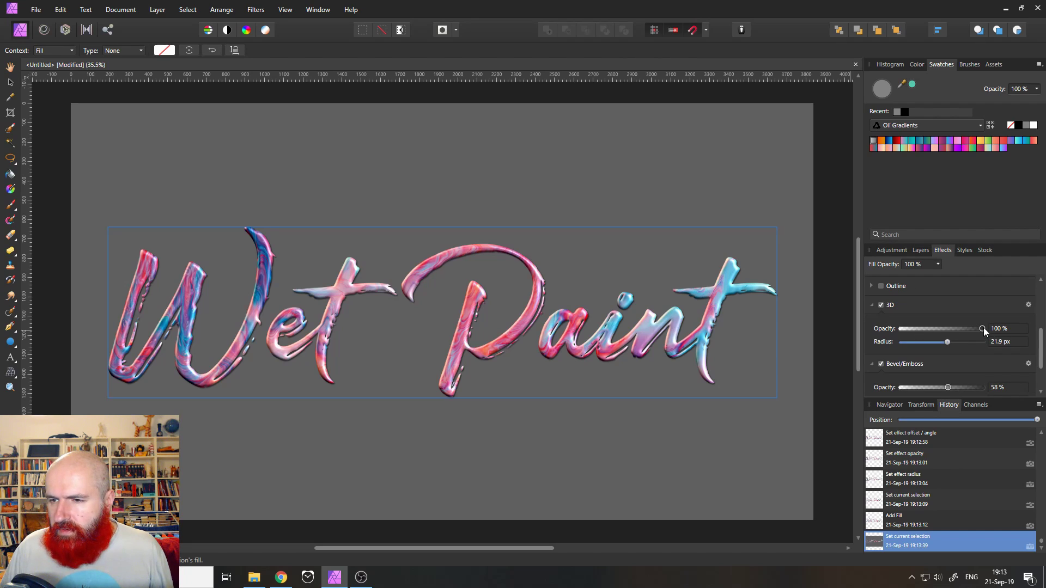
pyautogui.moveTo(983, 328)
pyautogui.mouseDown()
pyautogui.moveTo(935, 329)
pyautogui.moveTo(969, 333)
pyautogui.mouseUp()
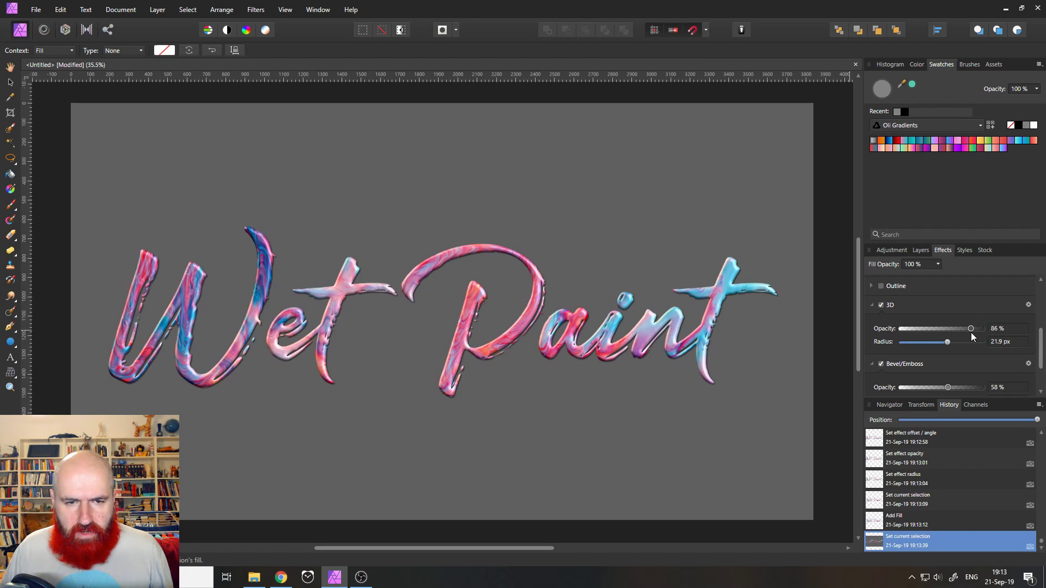
pyautogui.click(921, 250)
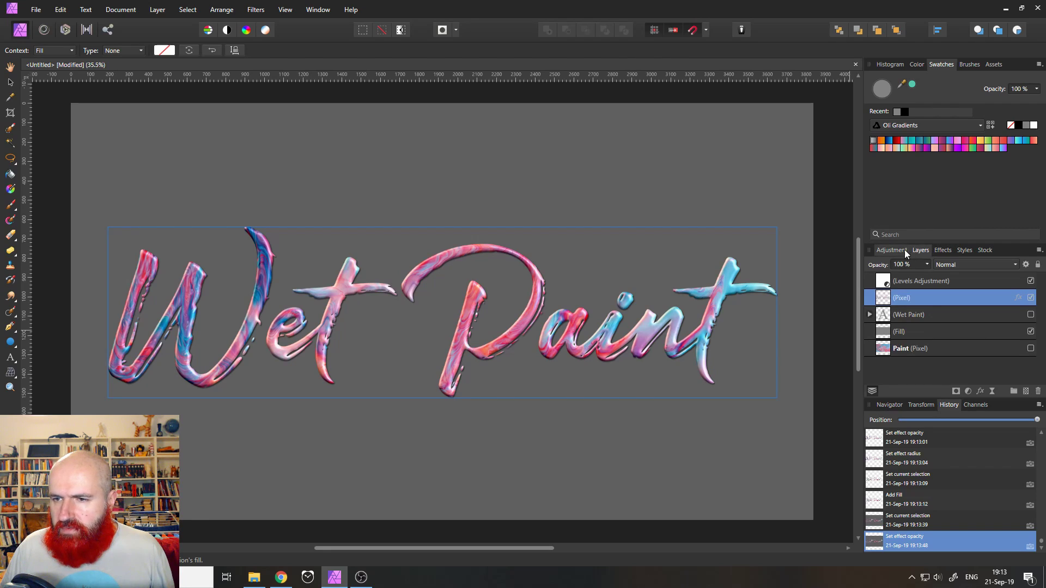
pyautogui.click(902, 249)
pyautogui.click(922, 250)
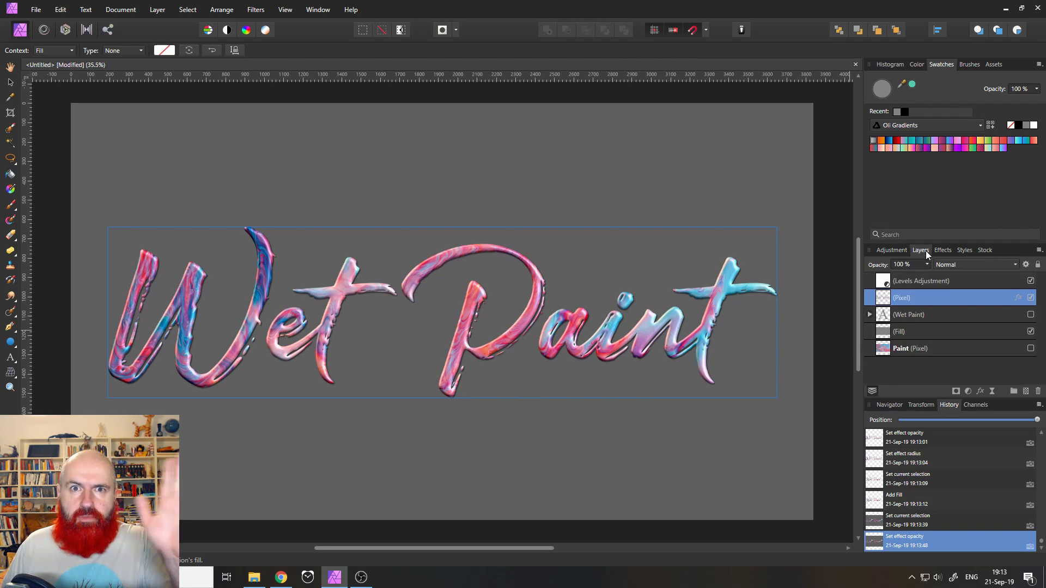